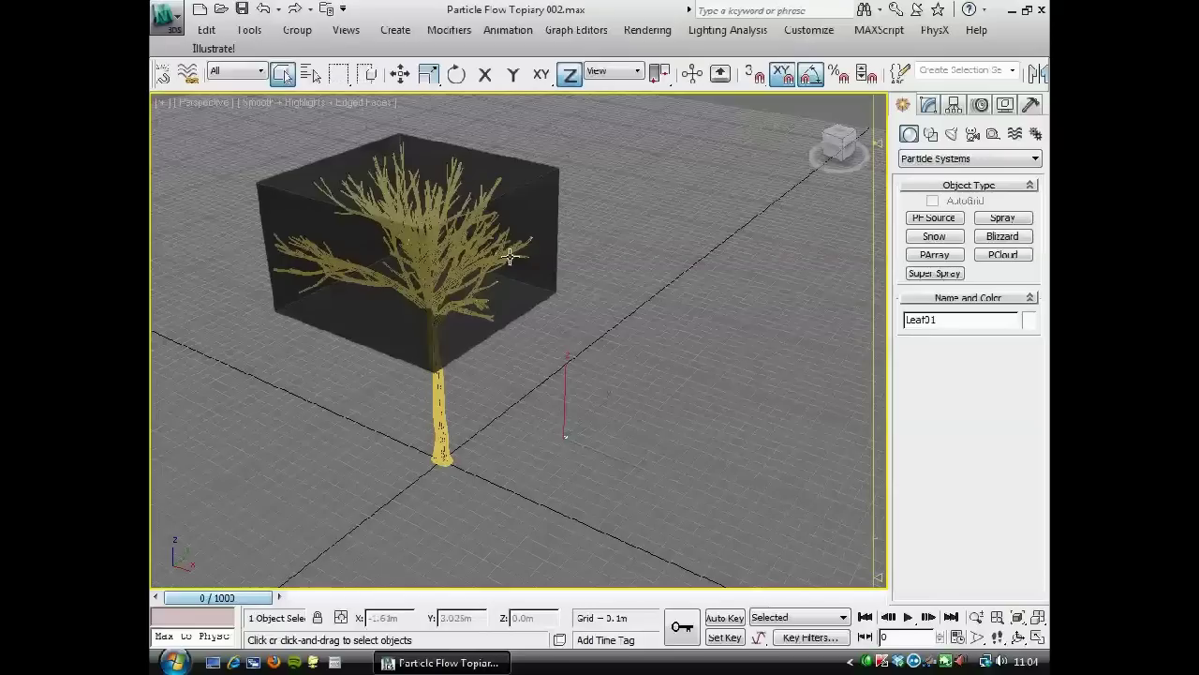
Create a PF Source emitter beside the tree in the viewport
{"action": "left_click", "coordinate": [934, 159]}
{"action": "left_click", "coordinate": [934, 161]}
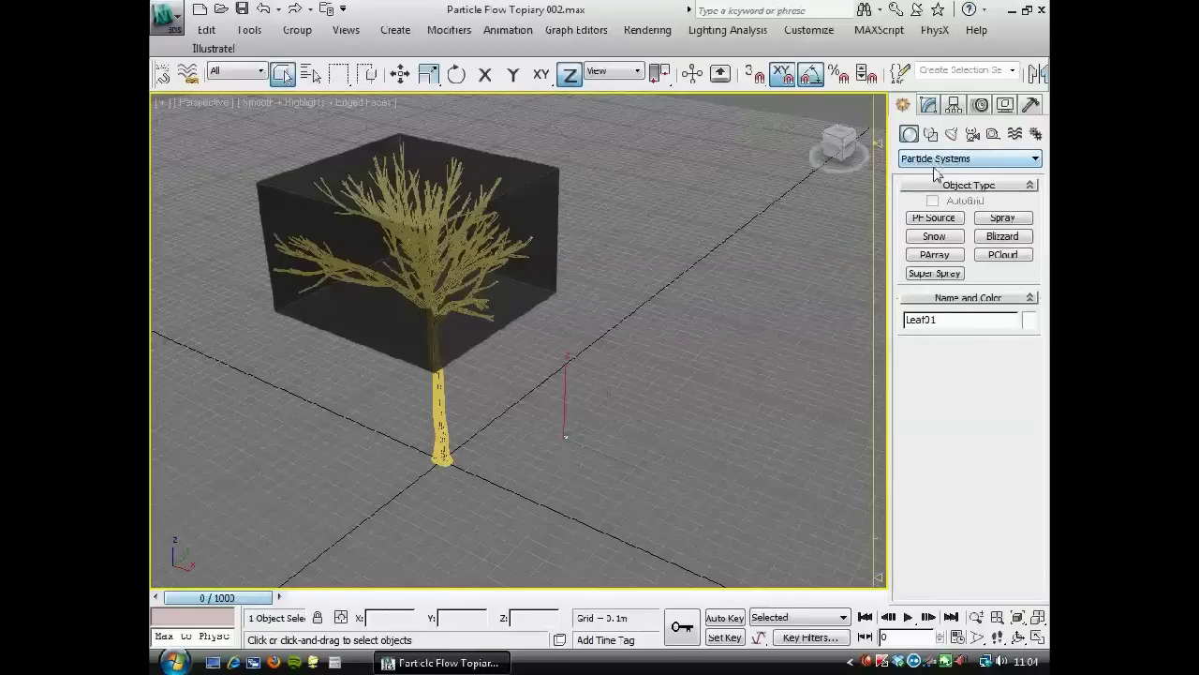
{"action": "left_click", "coordinate": [935, 217]}
{"action": "mouse_move", "coordinate": [653, 372]}
{"action": "left_mouse_down"}
{"action": "mouse_move", "coordinate": [645, 342]}
{"action": "mouse_move", "coordinate": [613, 317]}
{"action": "left_mouse_up"}
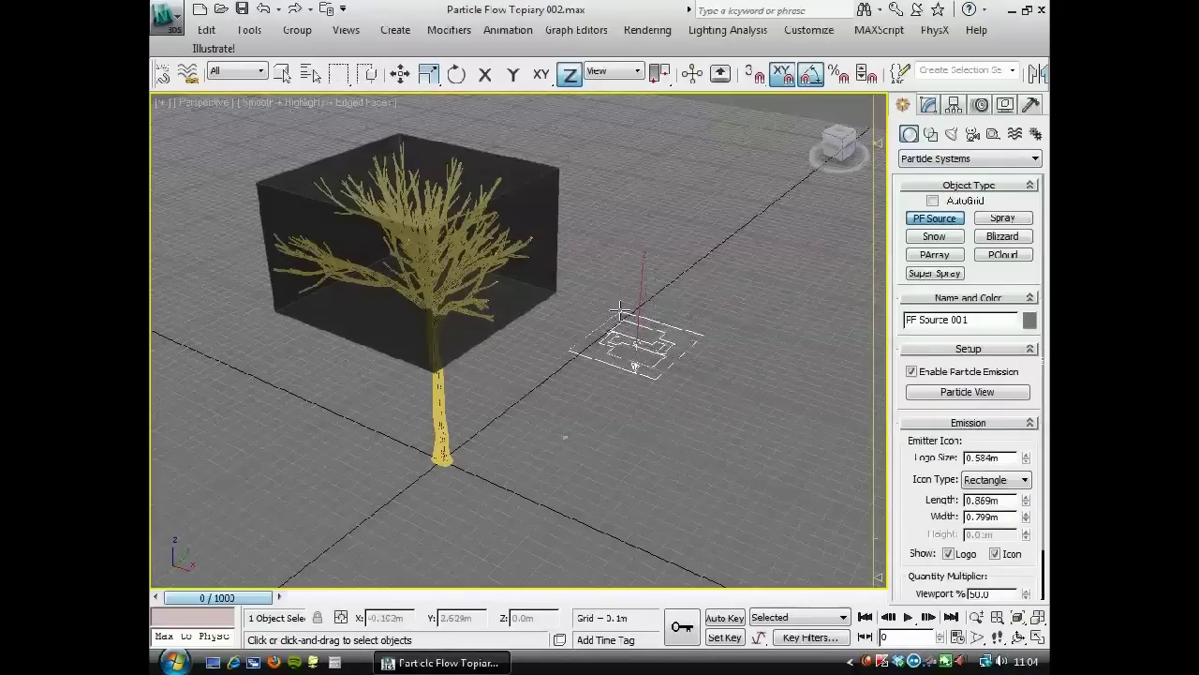
Open Particle View from the emitter, narrow it, and pan the viewport to show the tree and box
{"action": "left_click", "coordinate": [927, 105]}
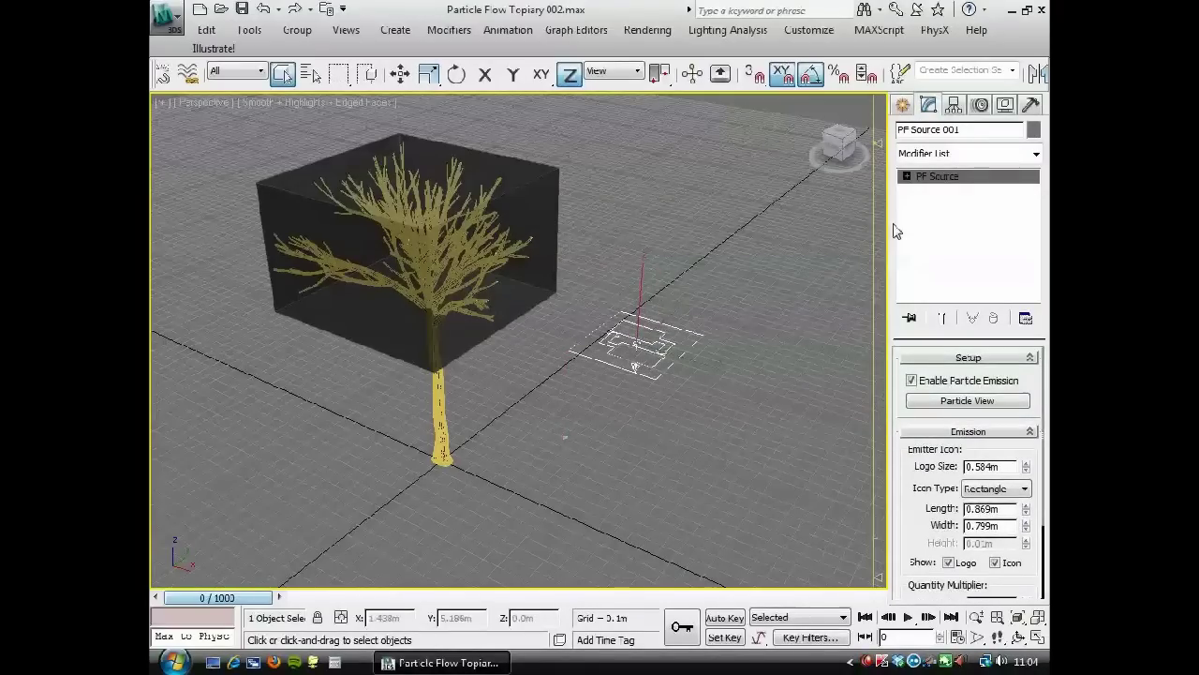
{"action": "left_click", "coordinate": [966, 401]}
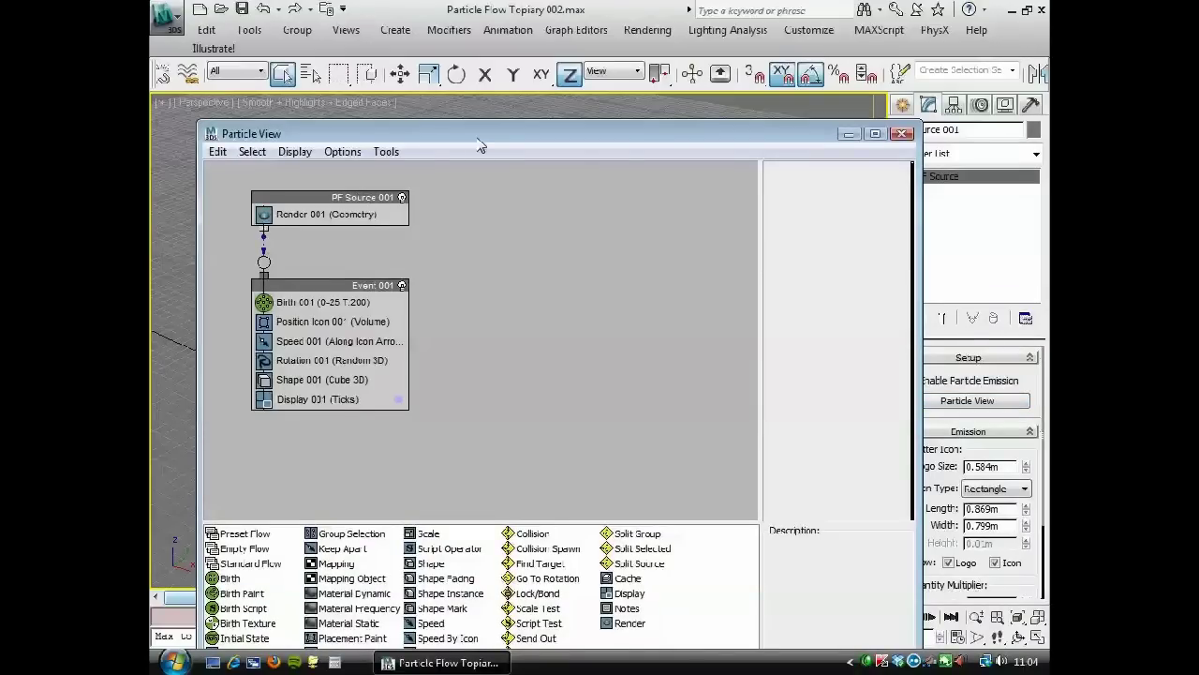
{"action": "left_click_drag", "start_coordinate": [480, 145], "coordinate": [454, 59]}
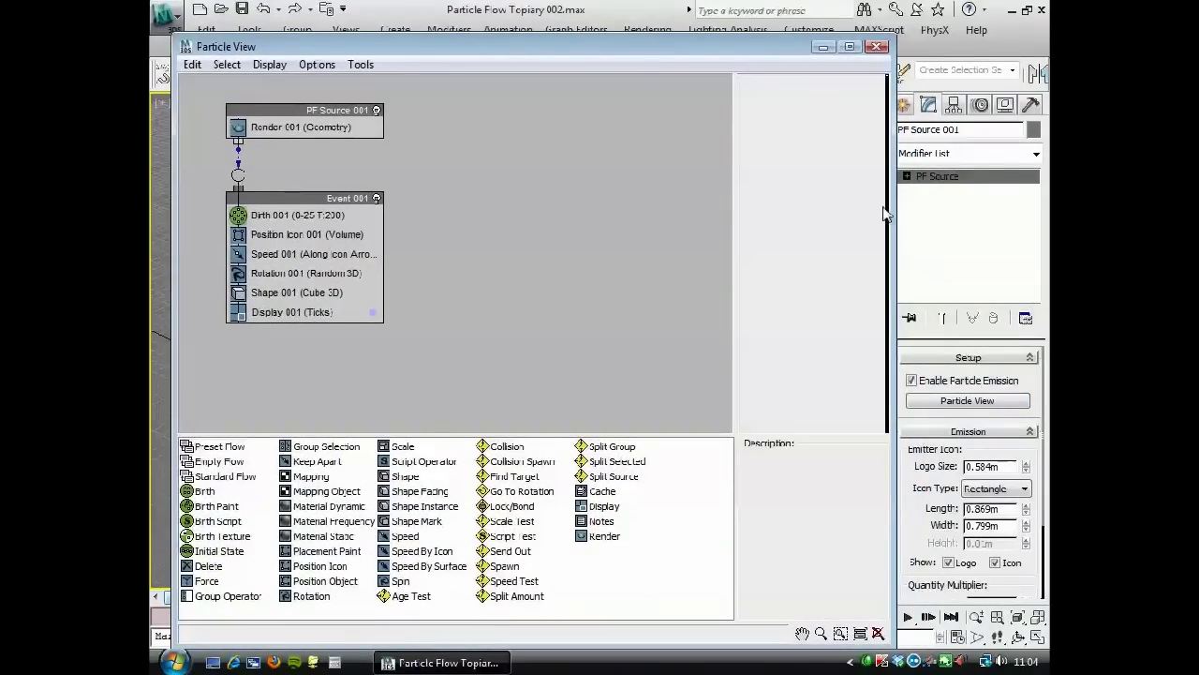
{"action": "left_click_drag", "start_coordinate": [890, 208], "coordinate": [579, 208]}
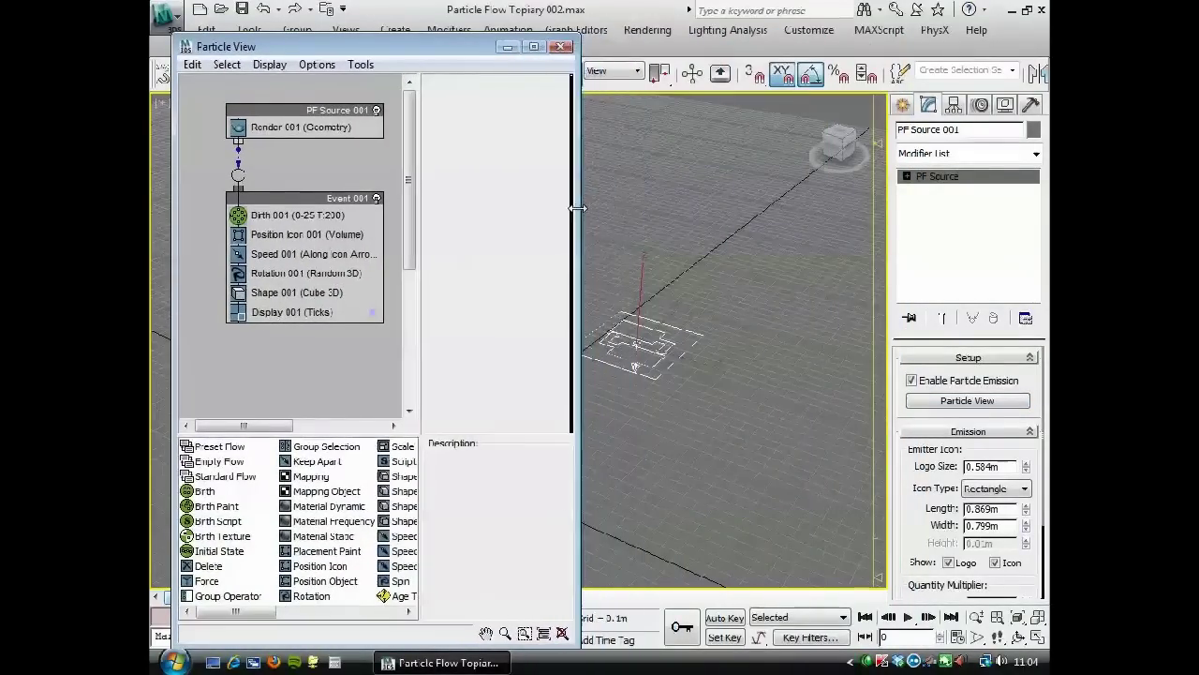
{"action": "middle_click_drag", "start_coordinate": [644, 442], "coordinate": [867, 451]}
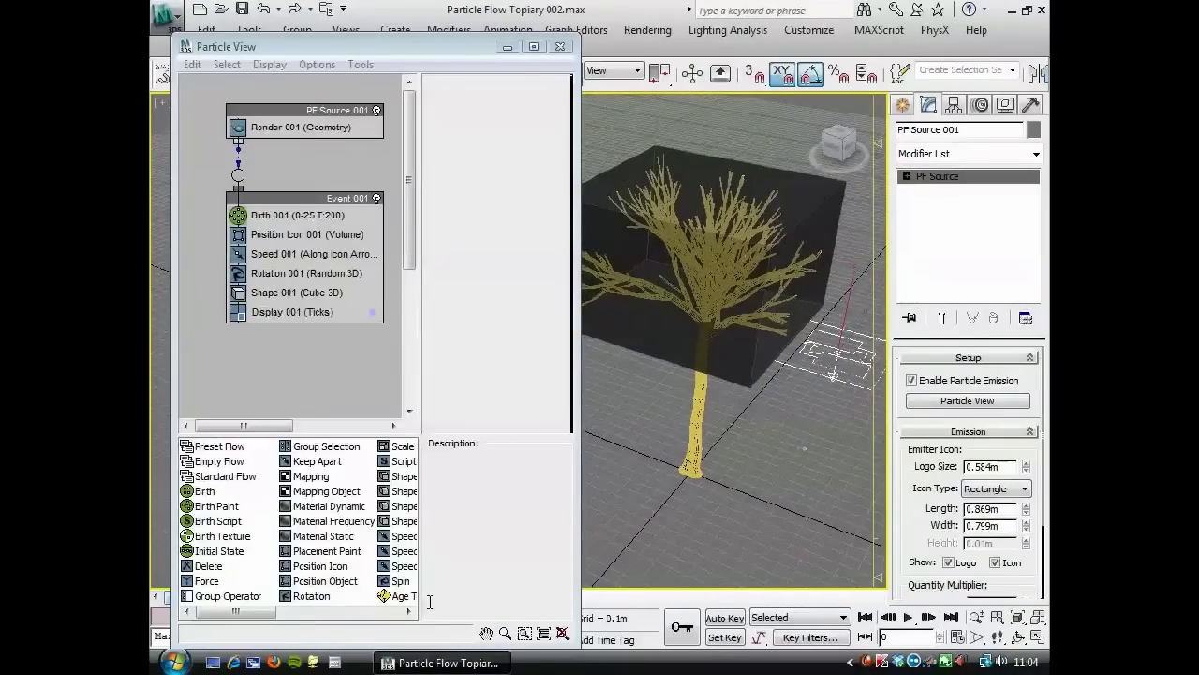
Delete the Position Icon, Speed and Shape operators from Event 001
{"action": "left_click", "coordinate": [267, 236]}
{"action": "right_click", "coordinate": [268, 235]}
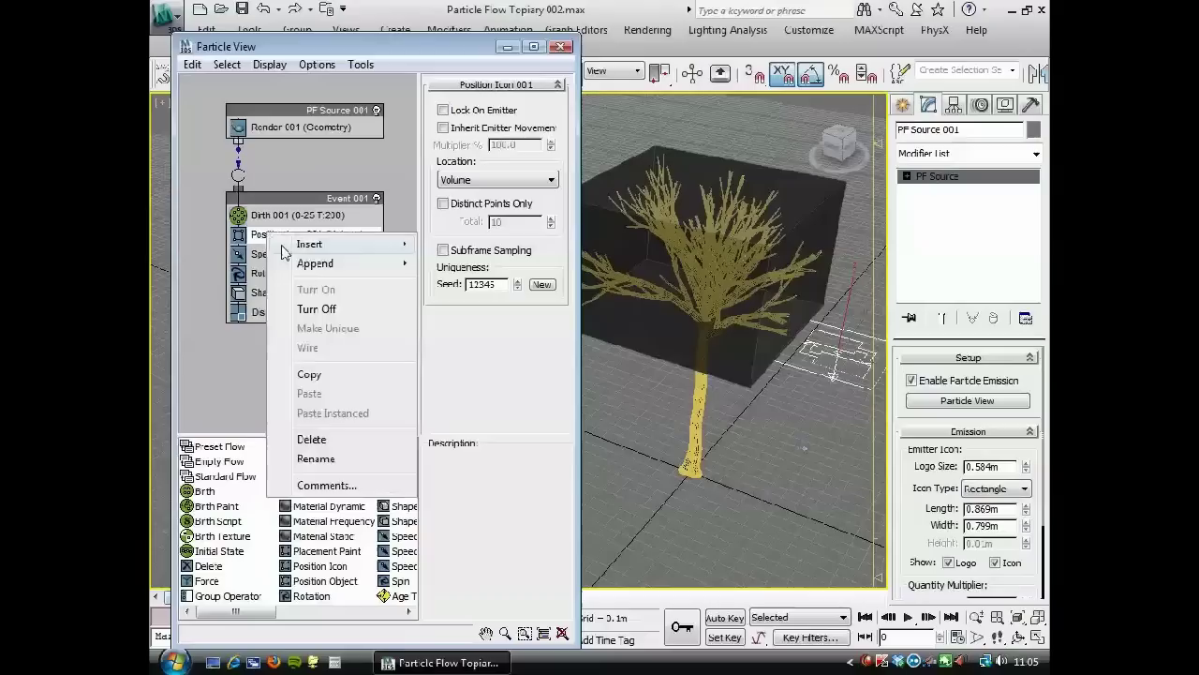
{"action": "left_click", "coordinate": [311, 439]}
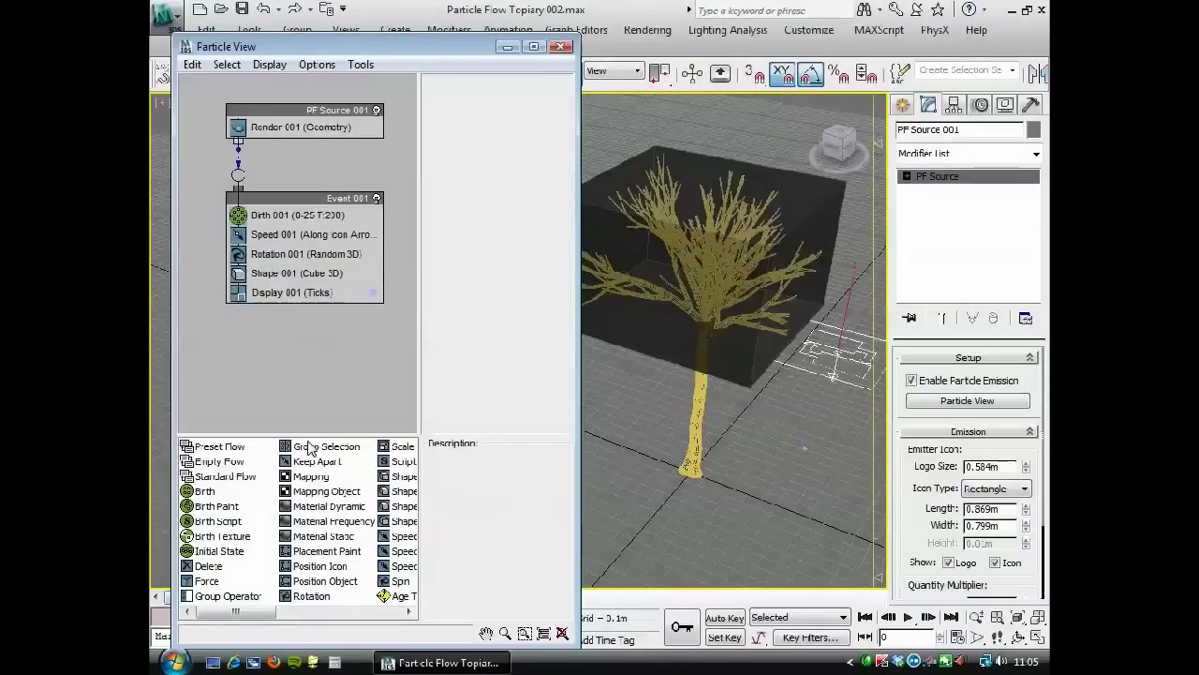
{"action": "right_click", "coordinate": [275, 242]}
{"action": "left_click", "coordinate": [267, 236]}
{"action": "right_click", "coordinate": [268, 236]}
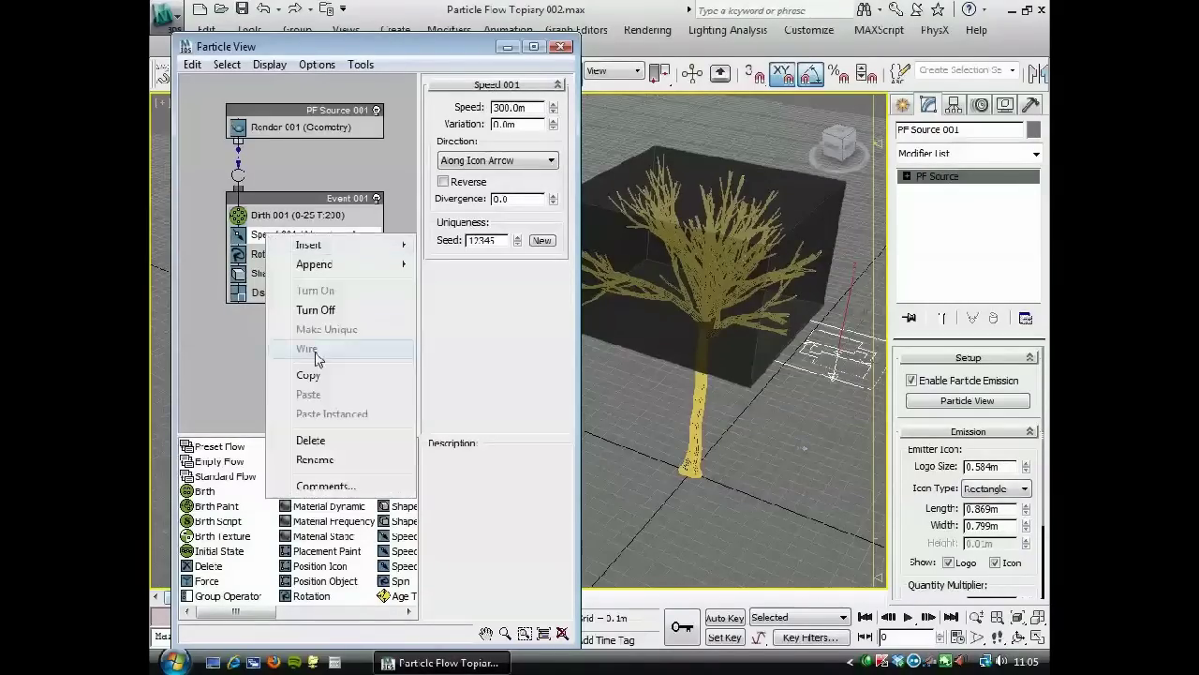
{"action": "left_click", "coordinate": [313, 437]}
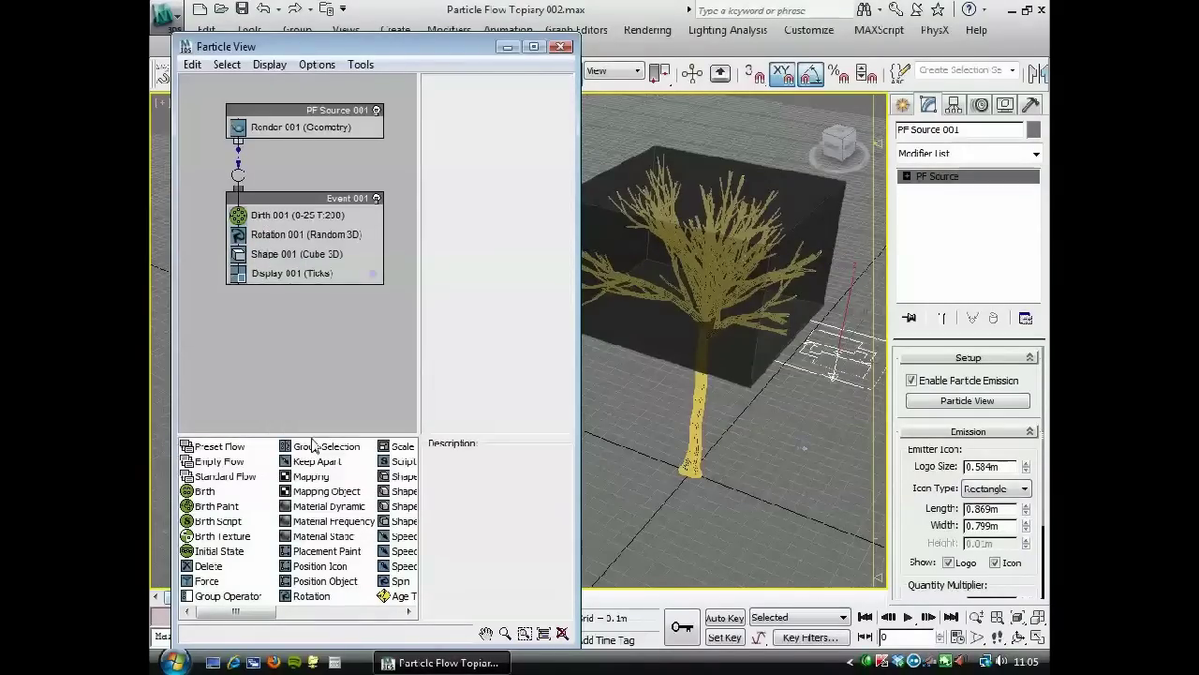
{"action": "right_click", "coordinate": [270, 258]}
{"action": "left_click", "coordinate": [268, 255]}
{"action": "right_click", "coordinate": [264, 254]}
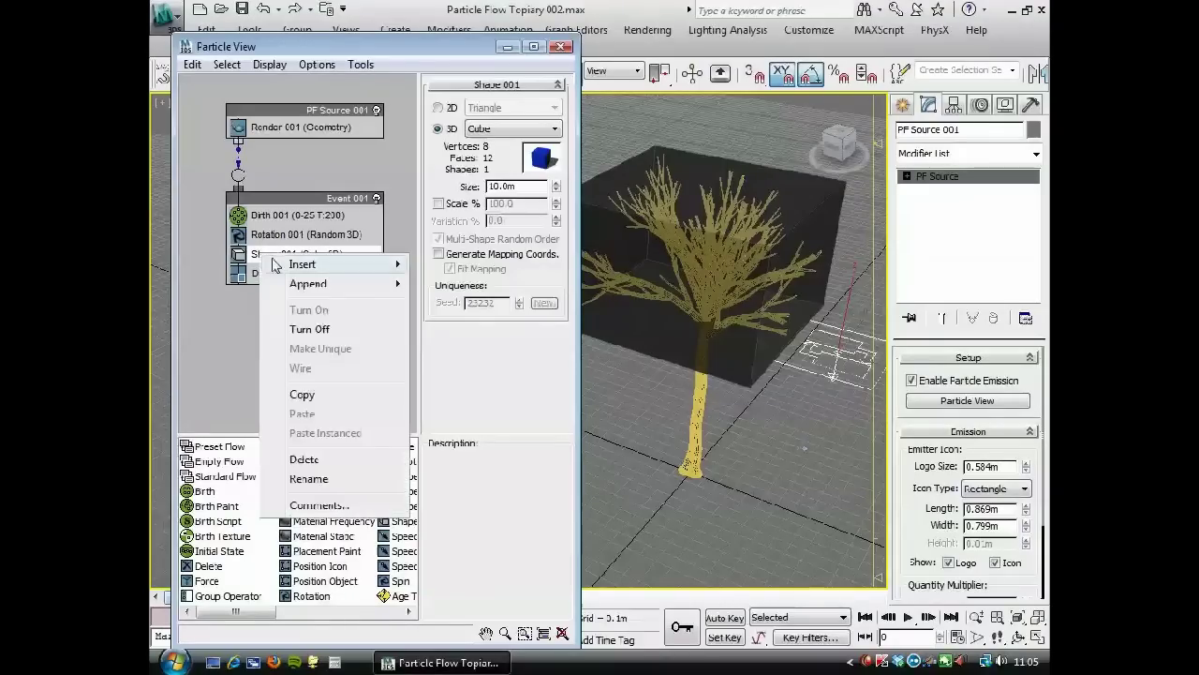
{"action": "left_click", "coordinate": [303, 459]}
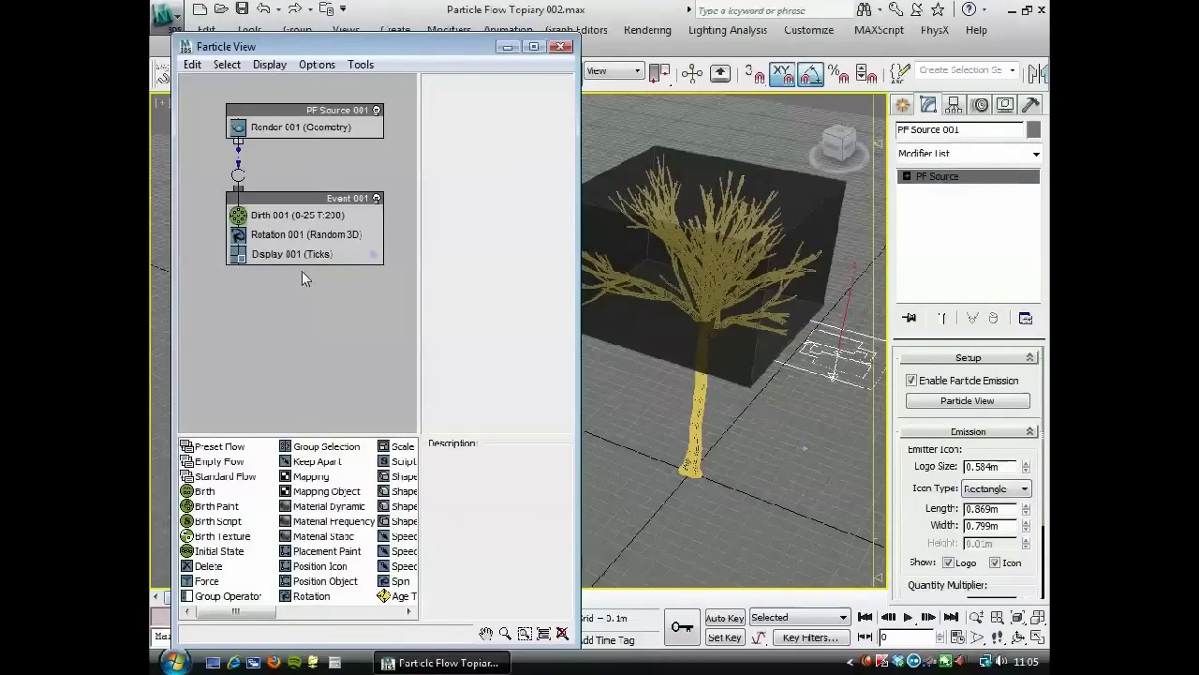
Set Display 001's type to Geometry
{"action": "left_click", "coordinate": [272, 256]}
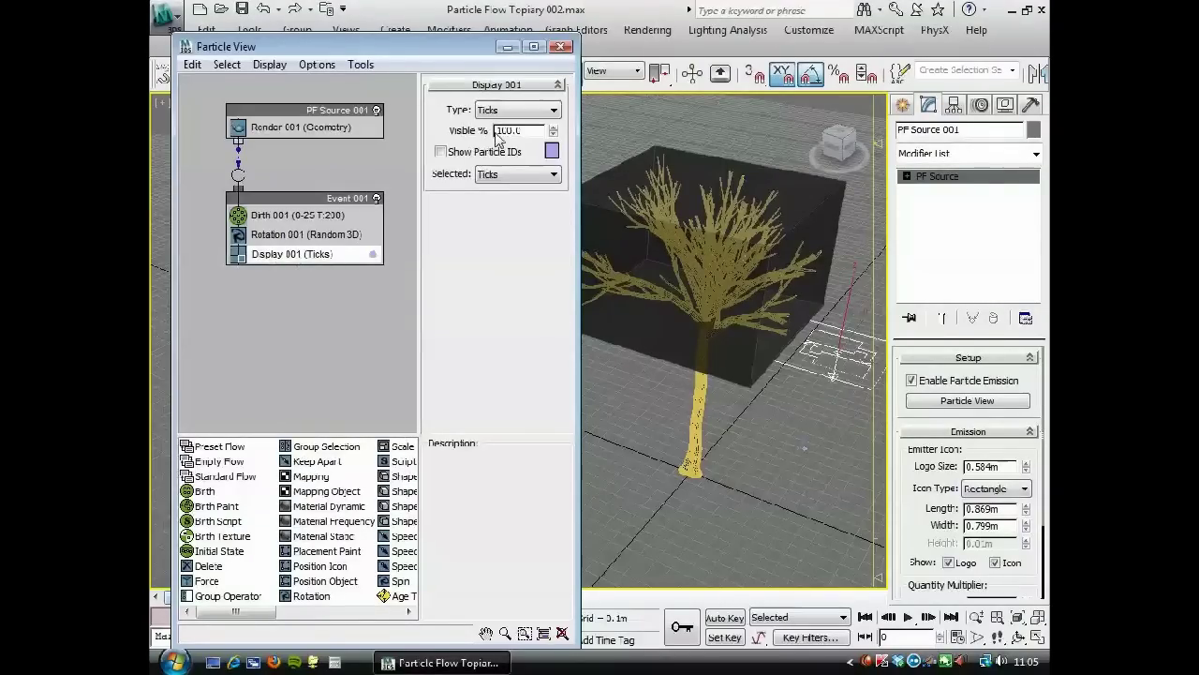
{"action": "left_click", "coordinate": [555, 110]}
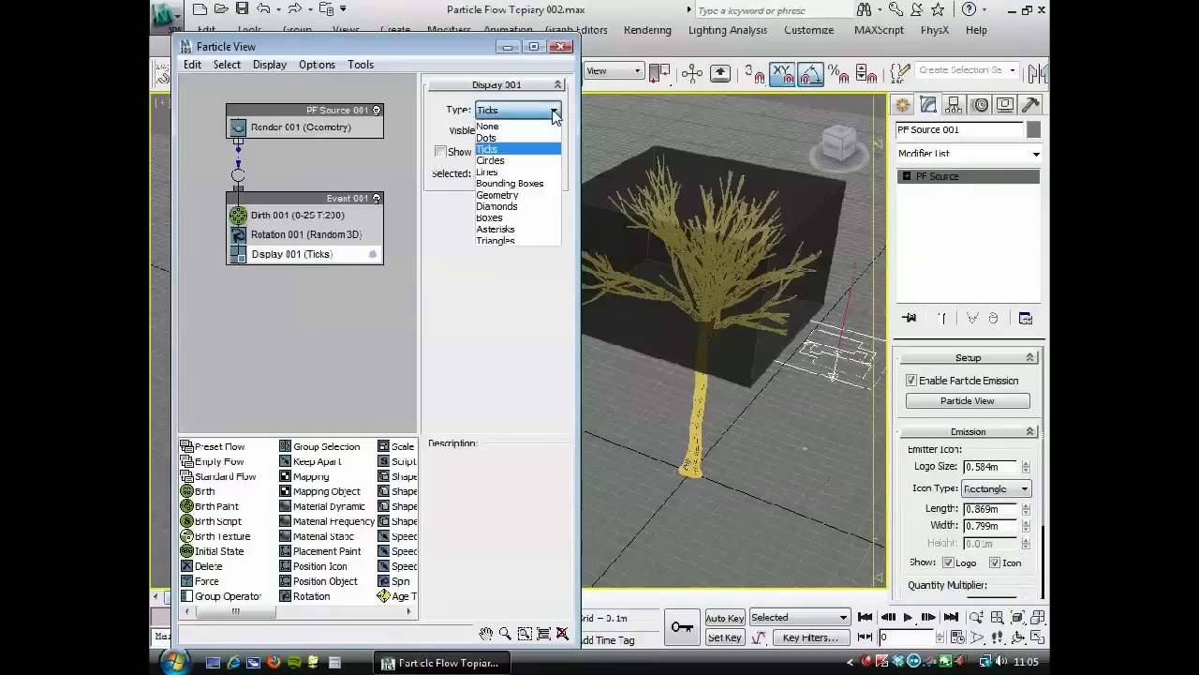
{"action": "left_click", "coordinate": [506, 195]}
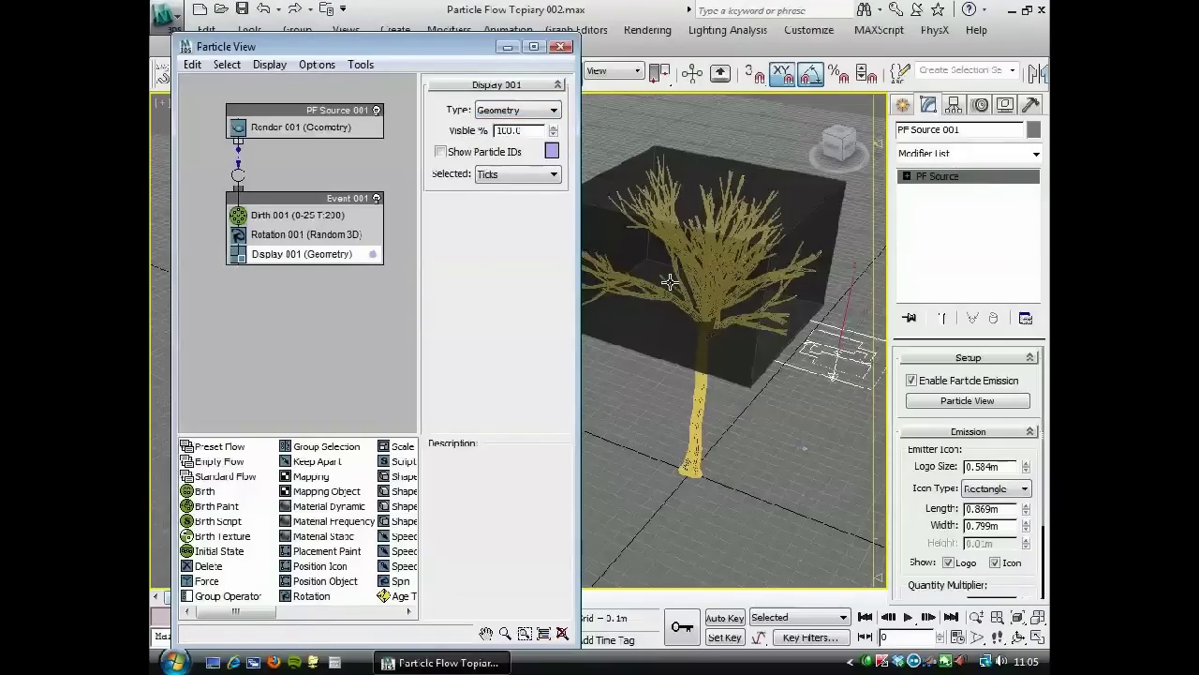
Add a Shape Instance operator below Birth 001 using Leaf01 as the particle geometry
{"action": "left_click", "coordinate": [275, 216]}
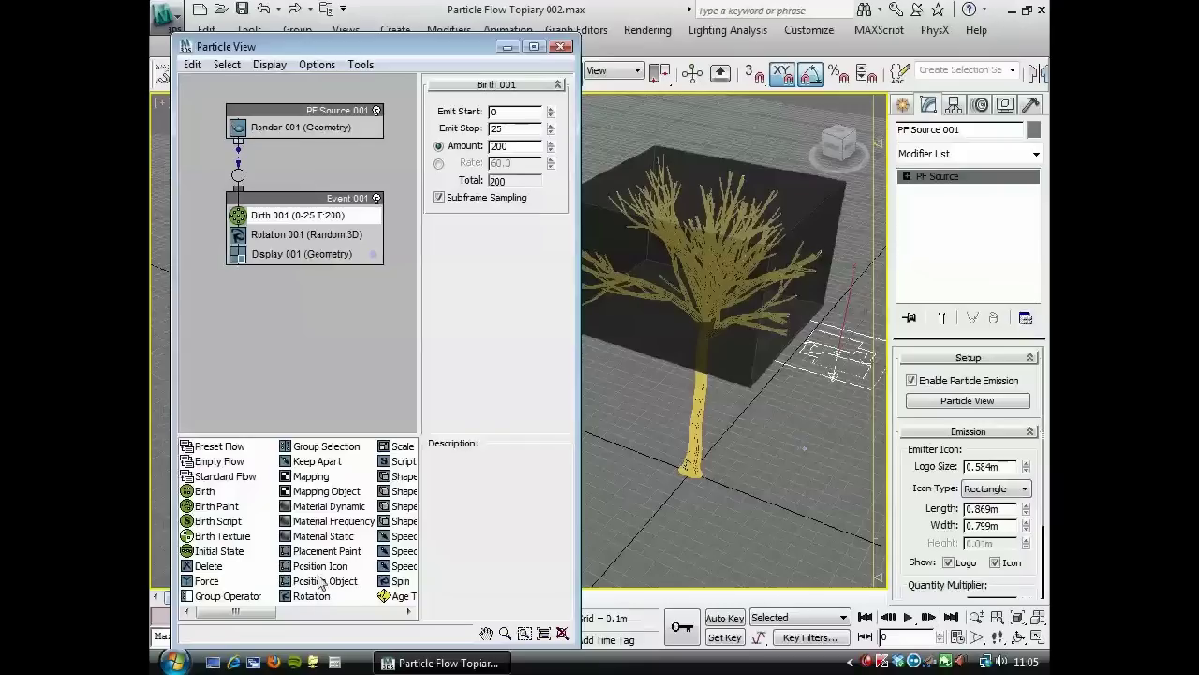
{"action": "left_click_drag", "start_coordinate": [236, 612], "coordinate": [279, 613]}
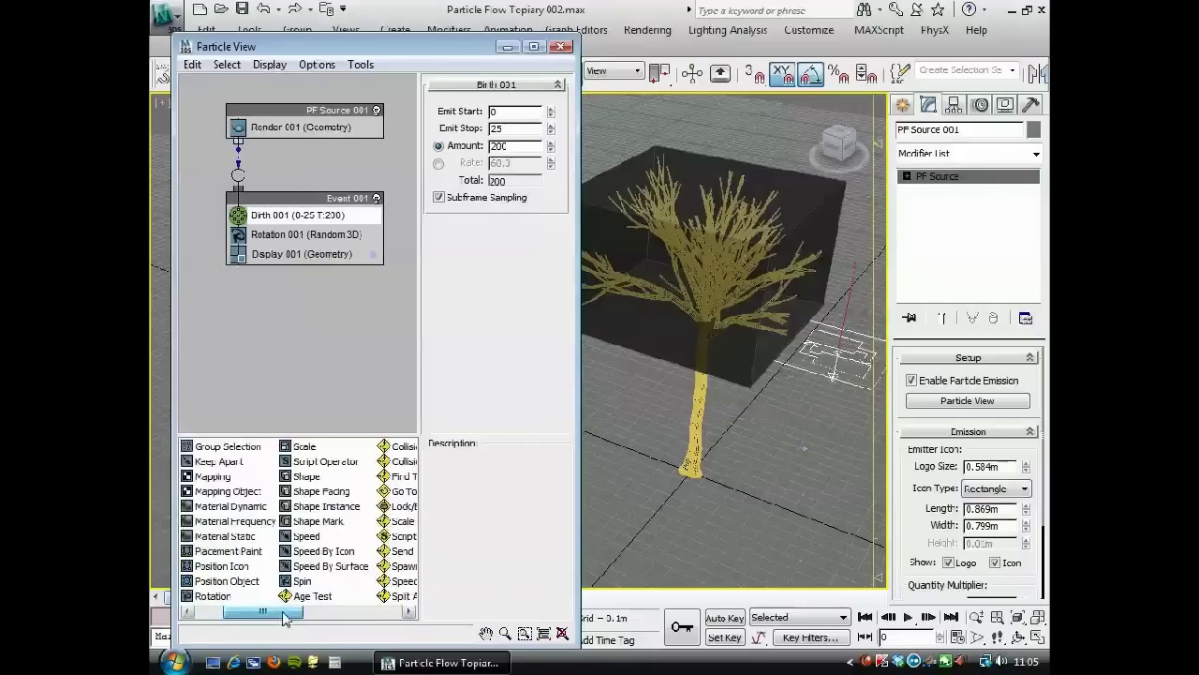
{"action": "left_click_drag", "start_coordinate": [319, 506], "coordinate": [259, 236]}
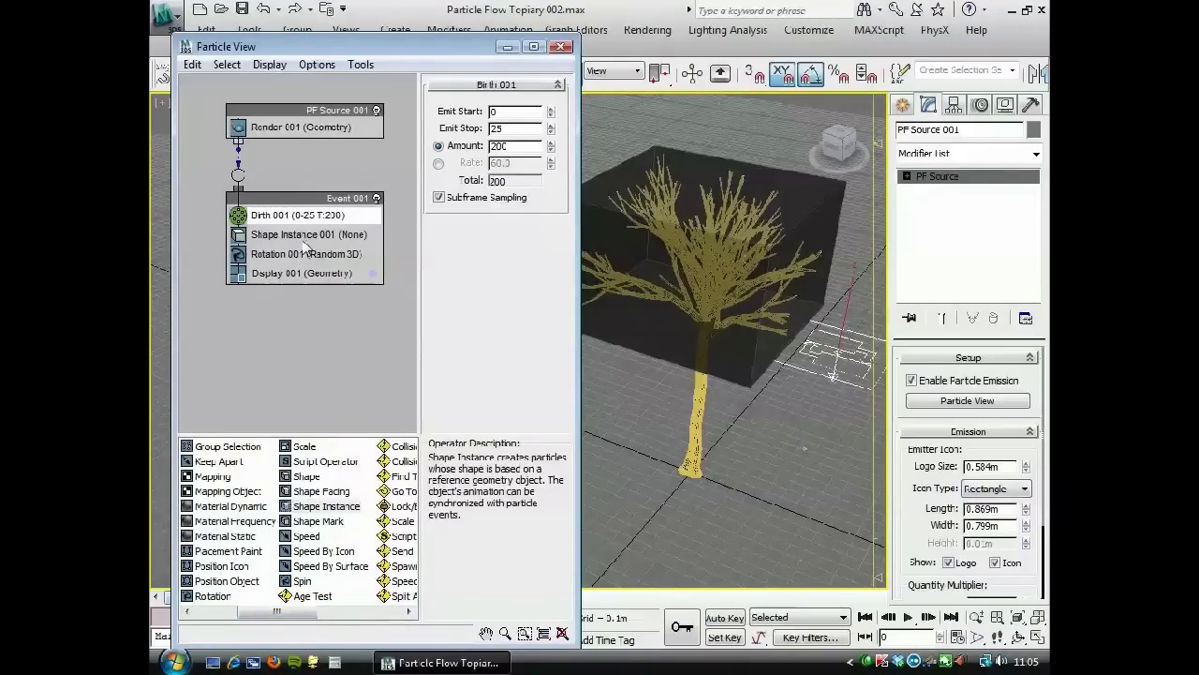
{"action": "left_click", "coordinate": [296, 240]}
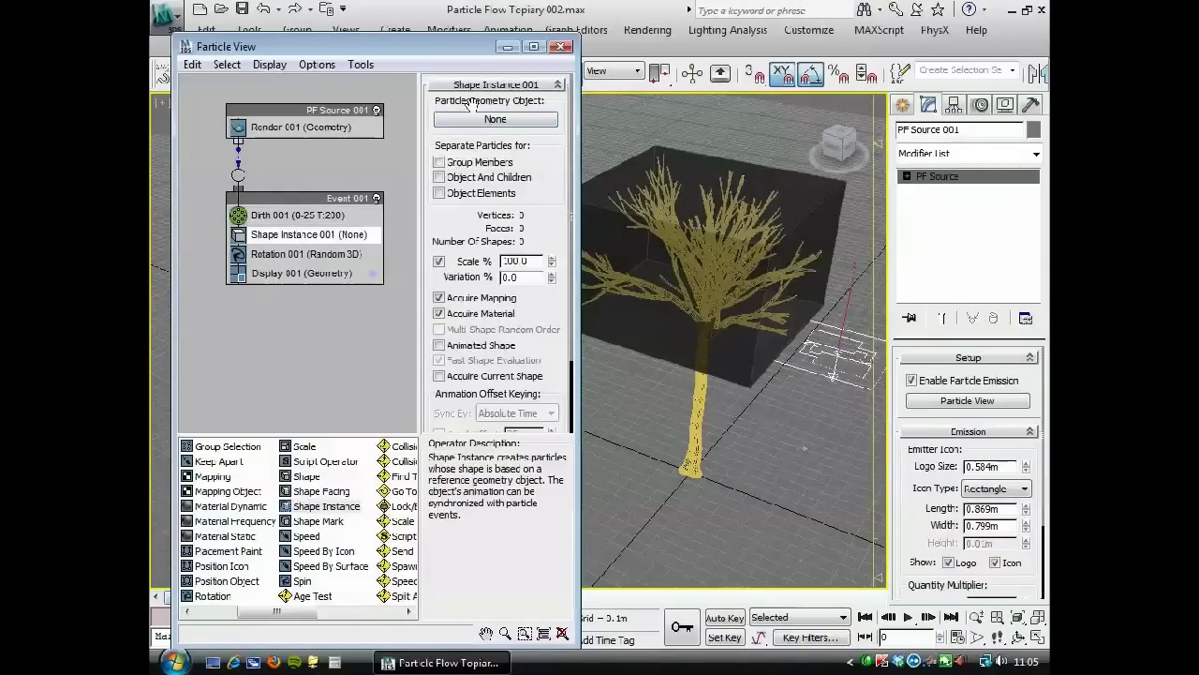
{"action": "left_click", "coordinate": [495, 119]}
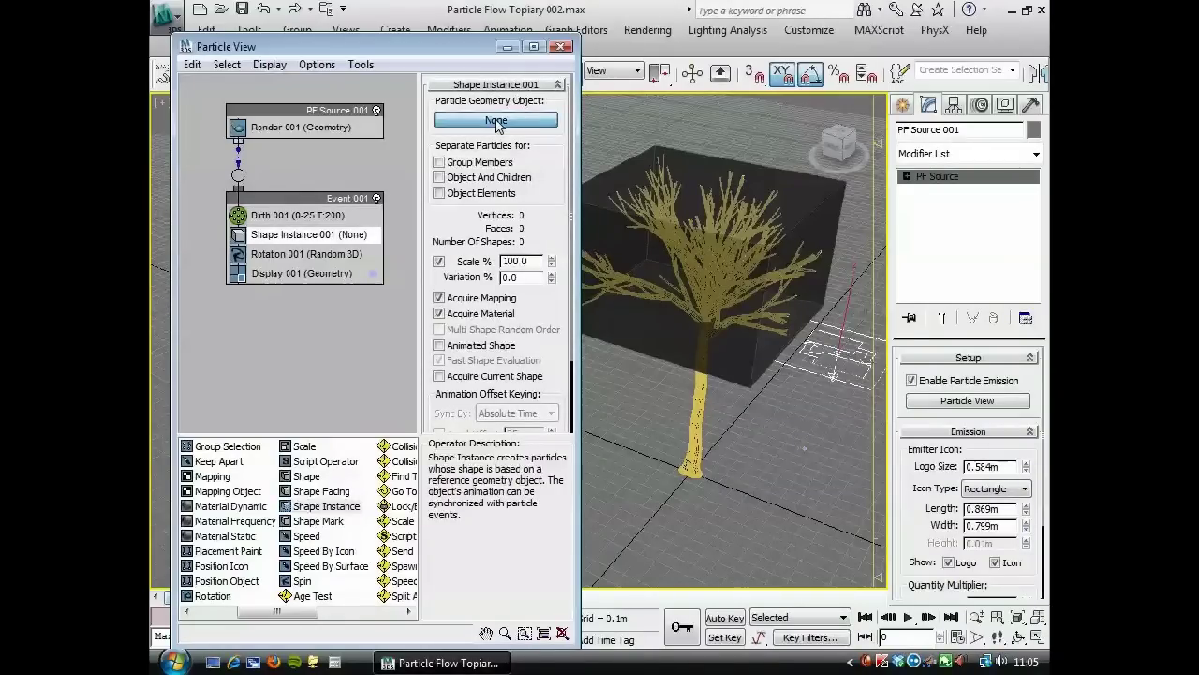
{"action": "left_click", "coordinate": [804, 451]}
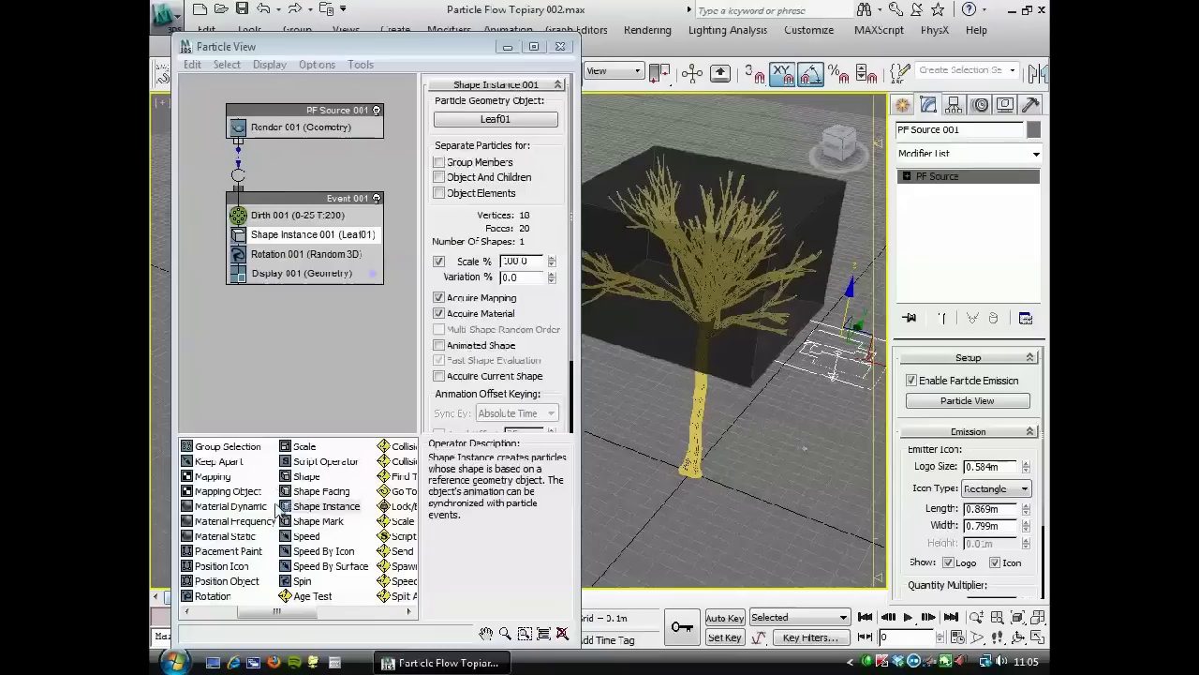
Add a Position Object operator after Shape Instance with Box001 as the emitter object
{"action": "left_click", "coordinate": [217, 582]}
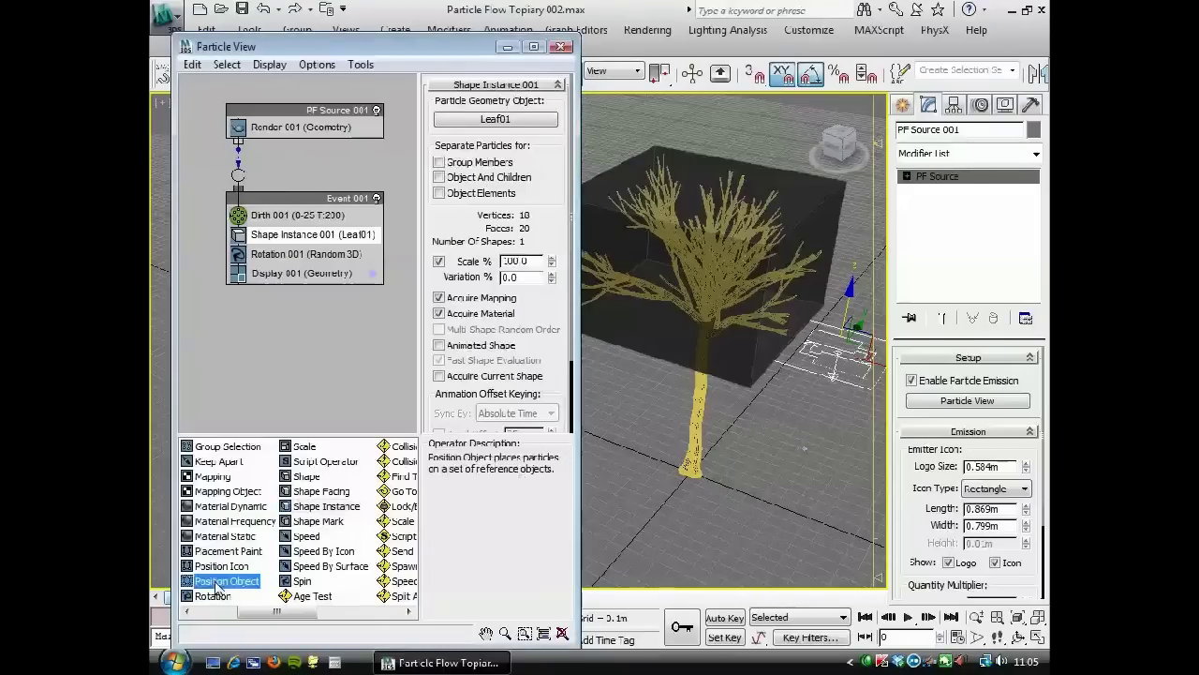
{"action": "left_click_drag", "start_coordinate": [217, 582], "coordinate": [255, 255]}
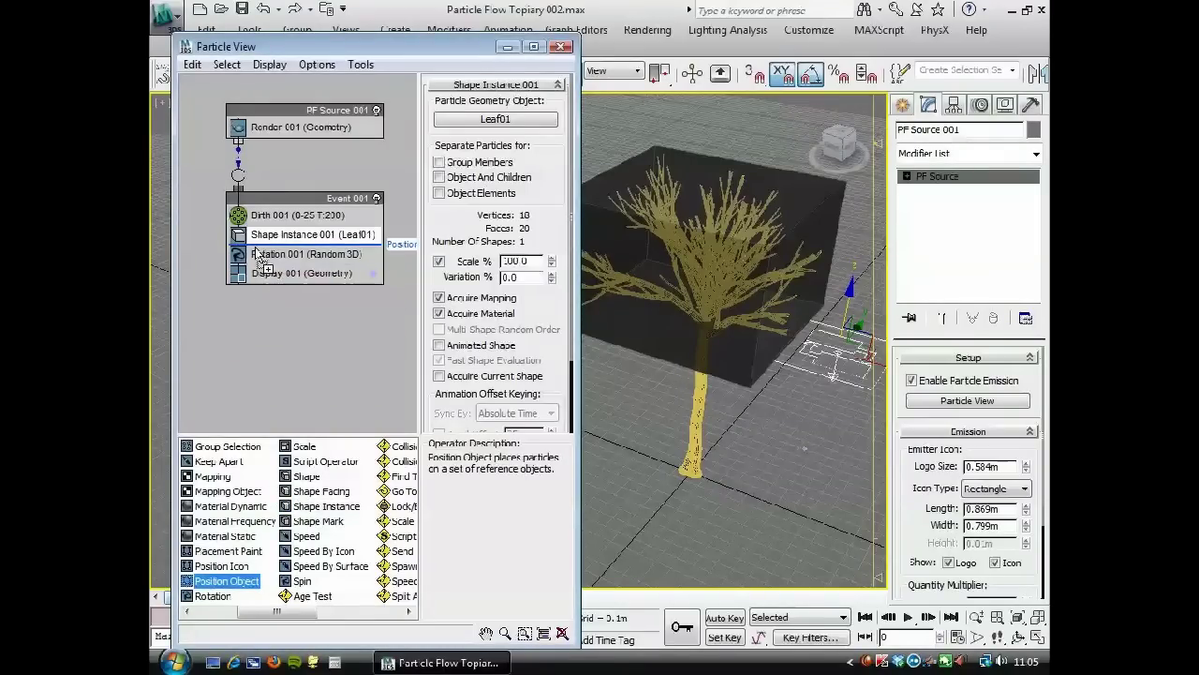
{"action": "left_click", "coordinate": [292, 263]}
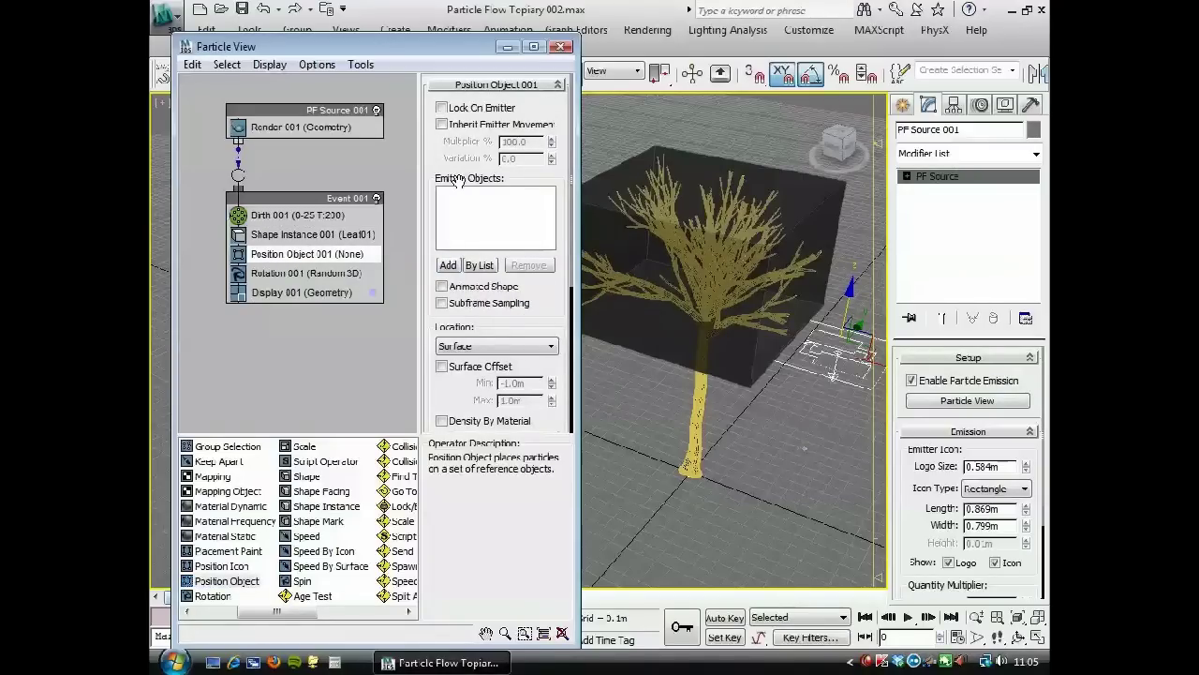
{"action": "left_click", "coordinate": [448, 265]}
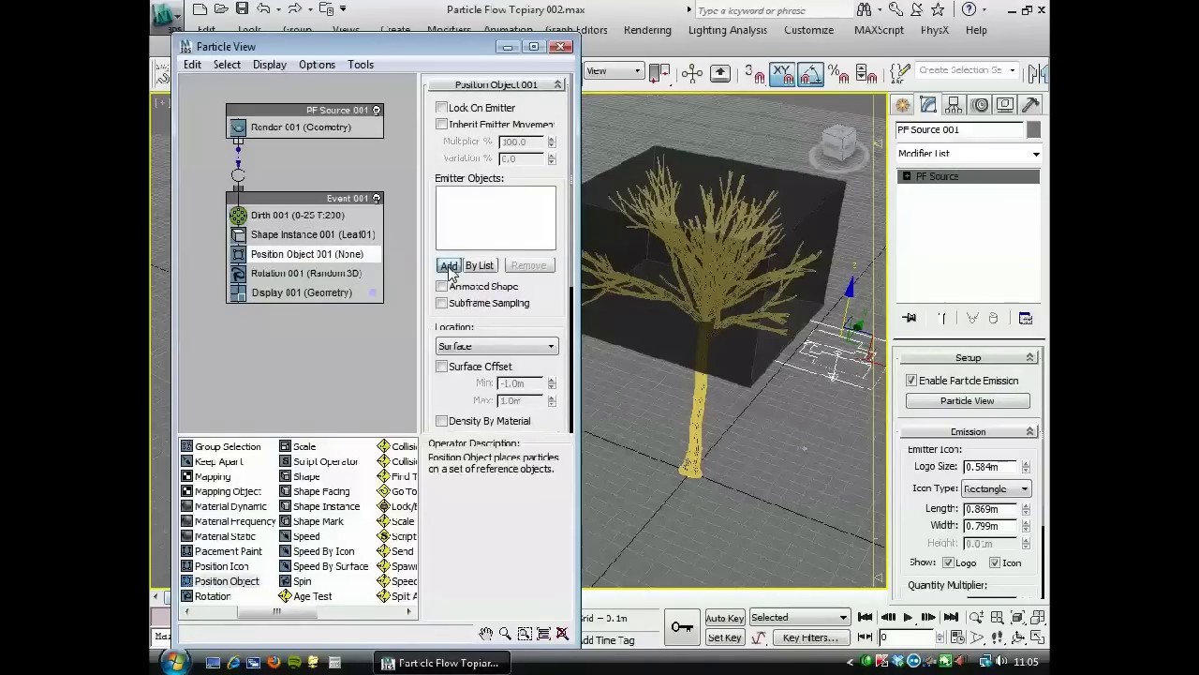
{"action": "left_click", "coordinate": [629, 341]}
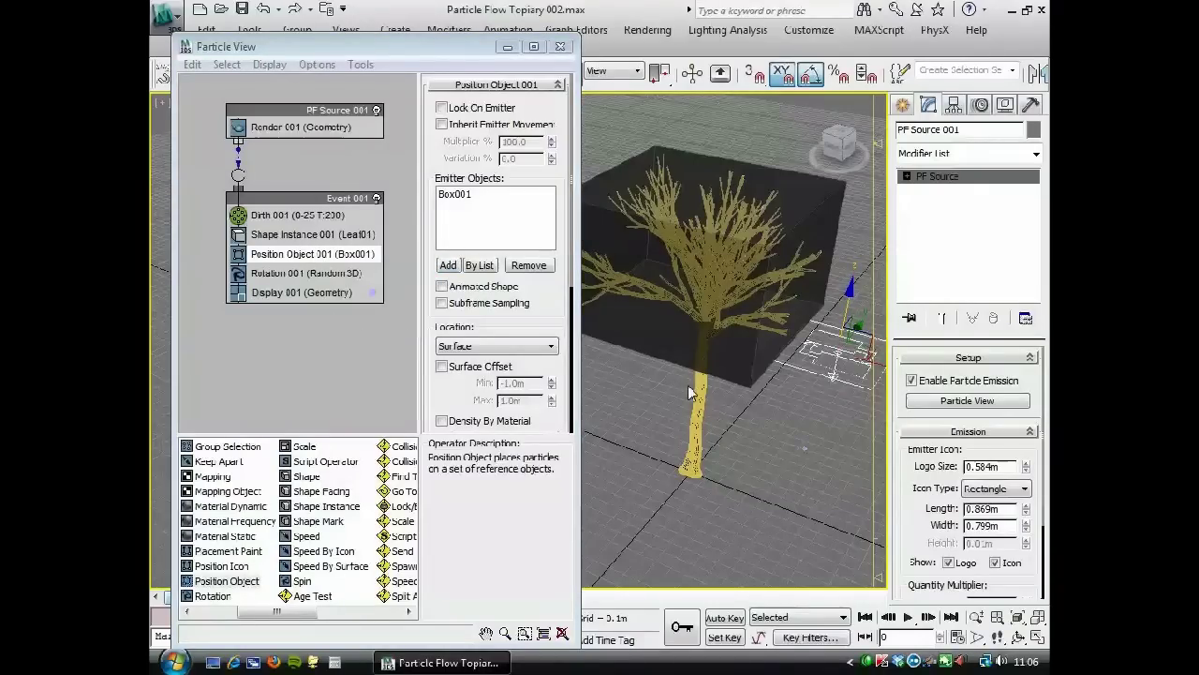
{"action": "middle_click_drag", "start_coordinate": [722, 422], "coordinate": [631, 419], "text": "alt"}
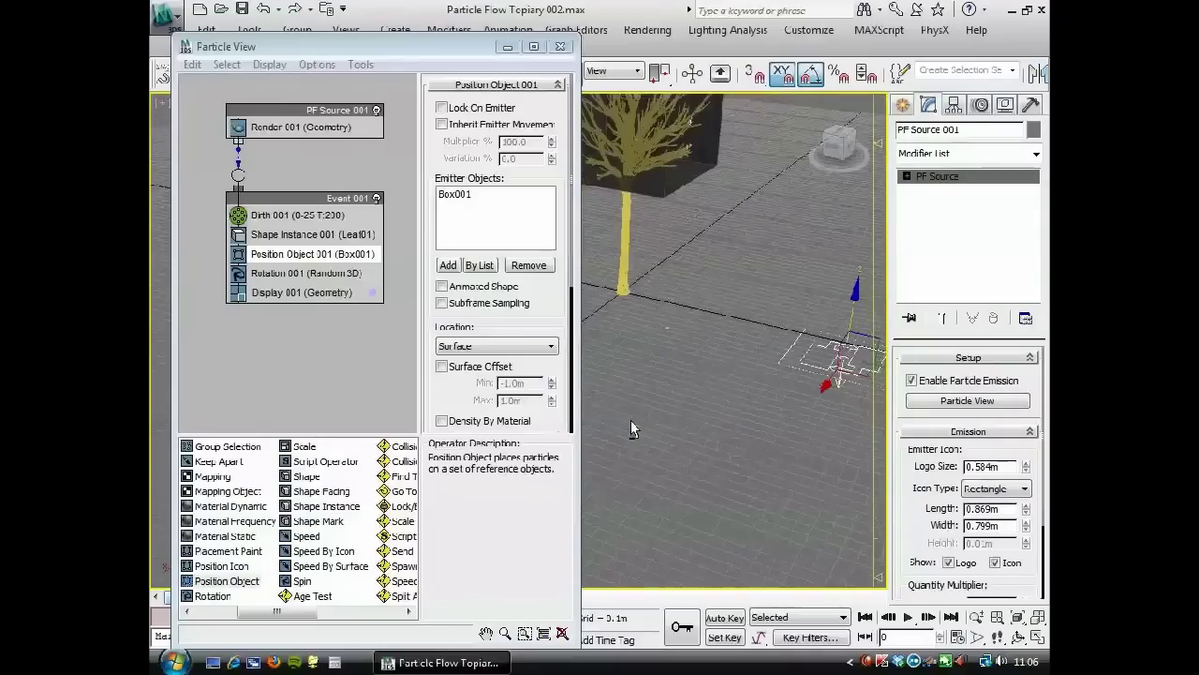
{"action": "middle_click_drag", "start_coordinate": [725, 288], "coordinate": [718, 349], "text": "alt"}
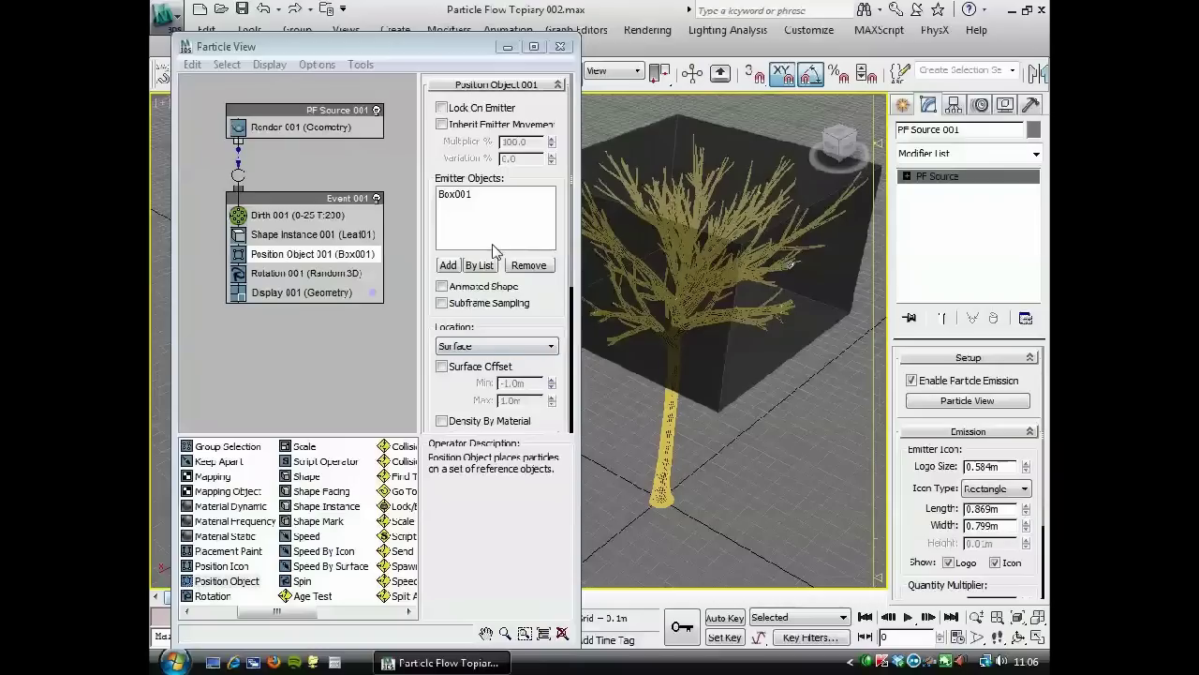
Select Birth 001, reposition and shorten Particle View, and advance the timeline to frame 100
{"action": "left_click", "coordinate": [286, 216]}
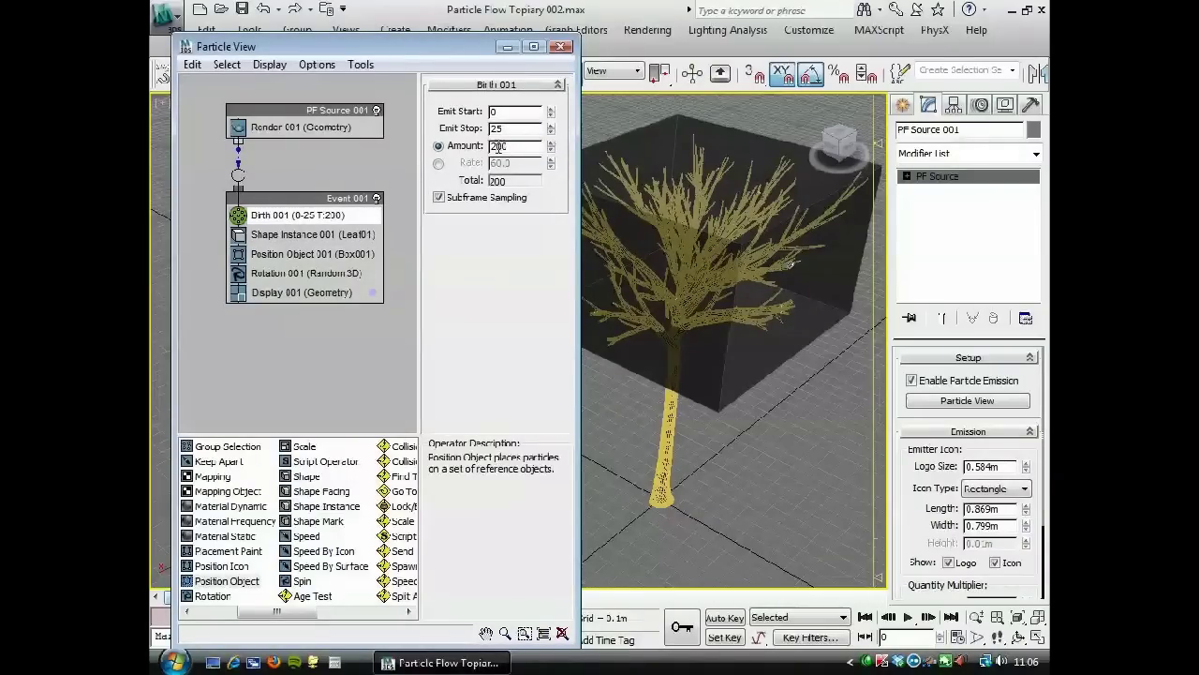
{"action": "left_click_drag", "start_coordinate": [371, 53], "coordinate": [392, 16]}
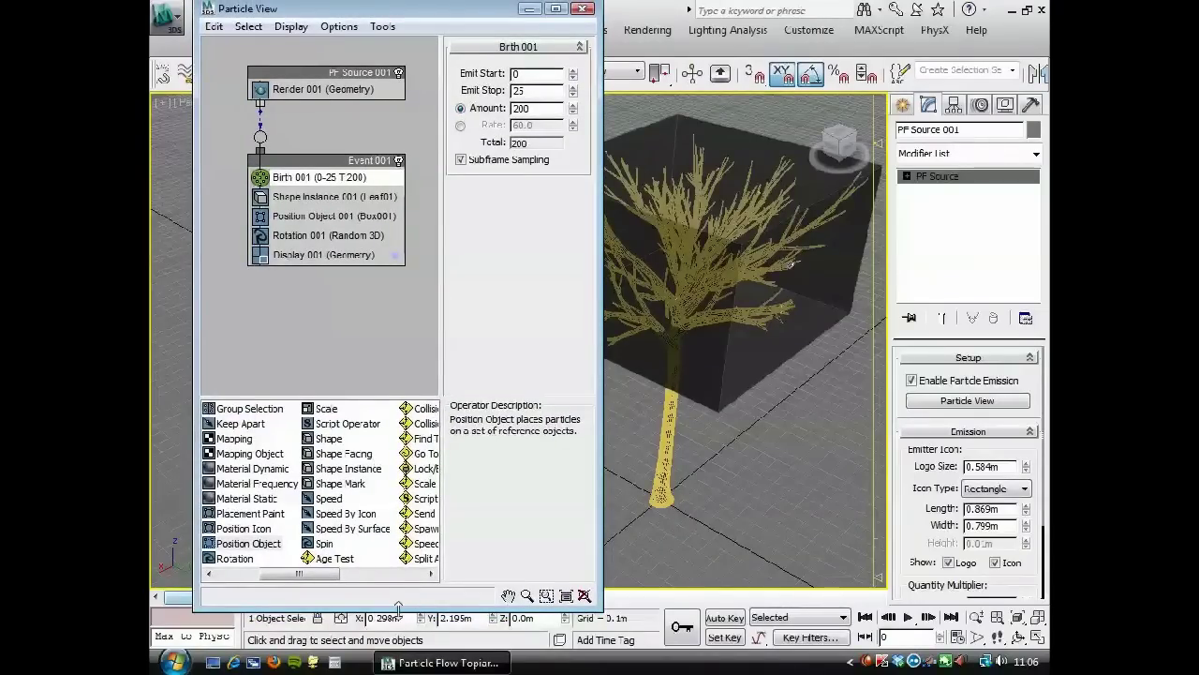
{"action": "left_click_drag", "start_coordinate": [398, 607], "coordinate": [399, 557]}
{"action": "left_click_drag", "start_coordinate": [235, 597], "coordinate": [165, 566]}
Set Birth 001 Emit Stop to 0 and Amount to 10000, then check leaf coverage
{"action": "right_click", "coordinate": [575, 91]}
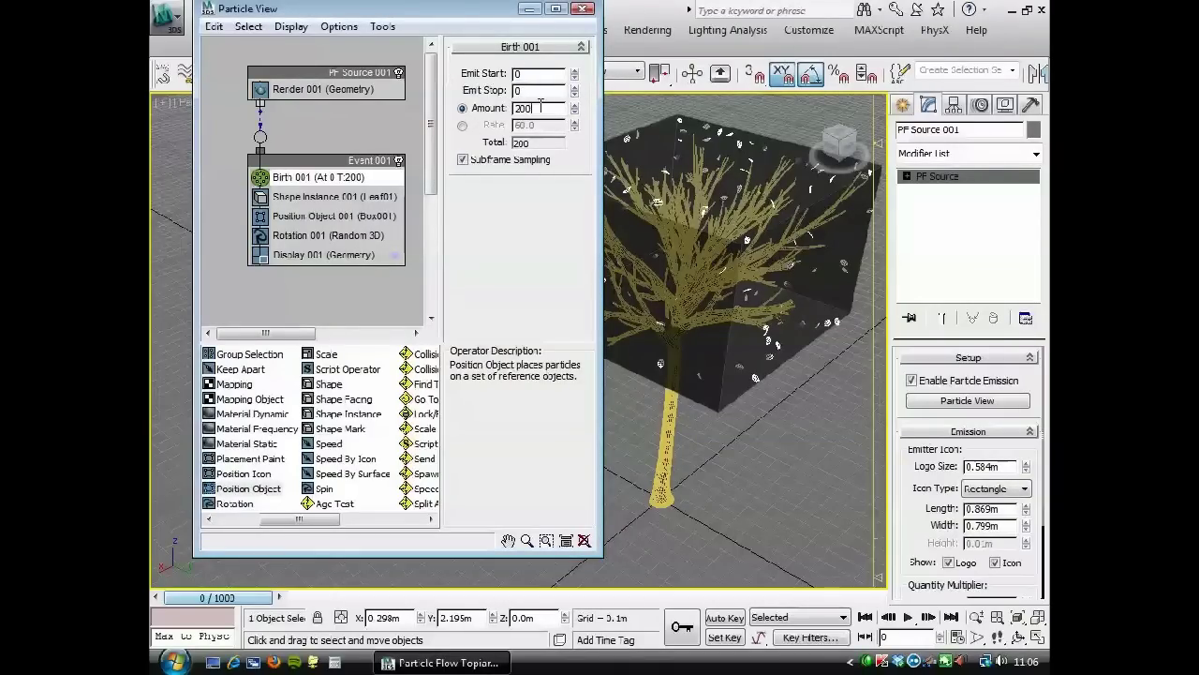
{"action": "type", "text": "10000"}
{"action": "key", "text": "Return"}
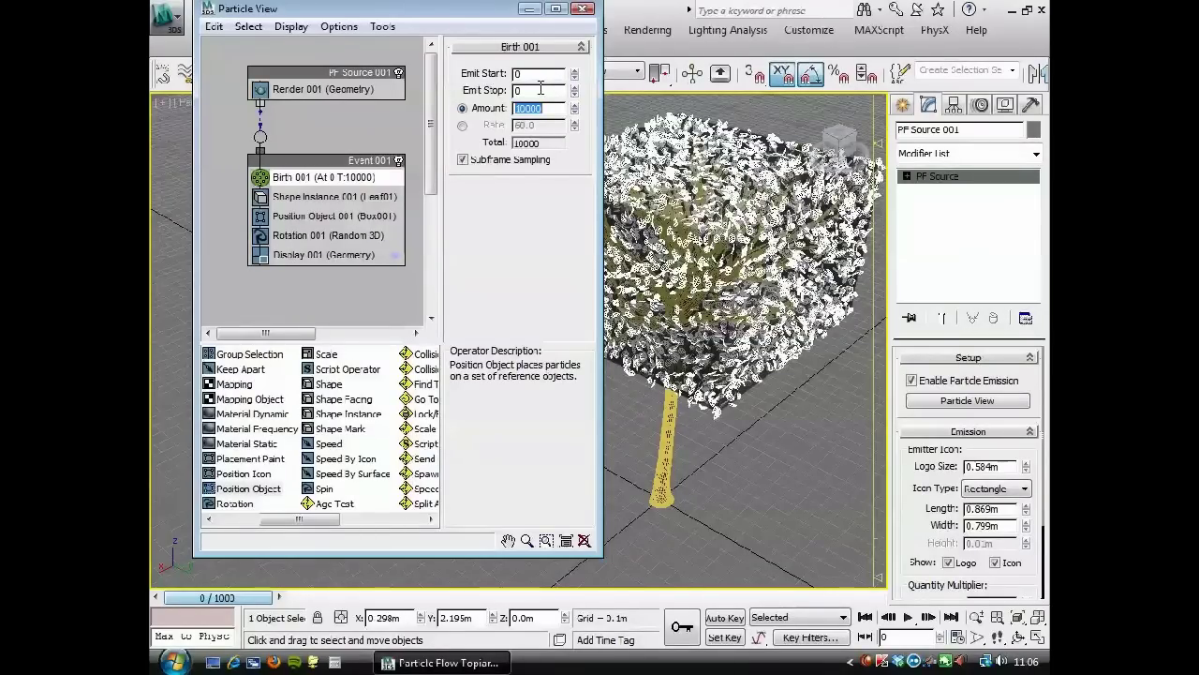
{"action": "left_click_drag", "start_coordinate": [909, 534], "coordinate": [918, 394]}
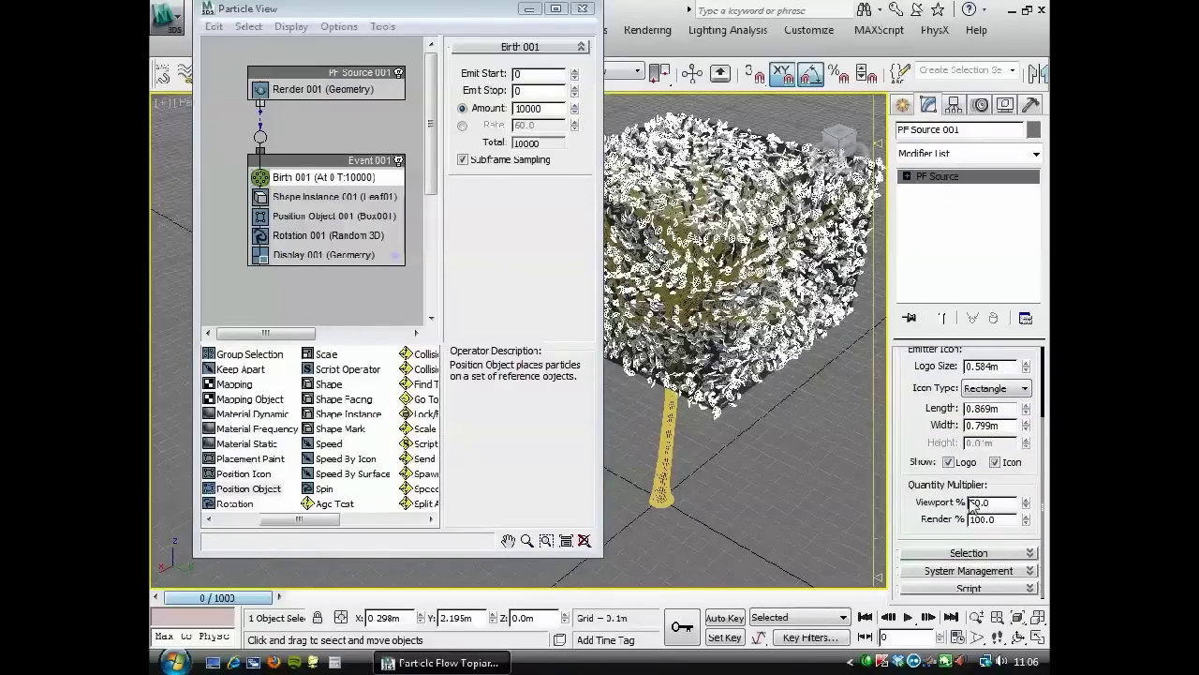
{"action": "middle_click_drag", "start_coordinate": [756, 438], "coordinate": [742, 470], "text": "alt"}
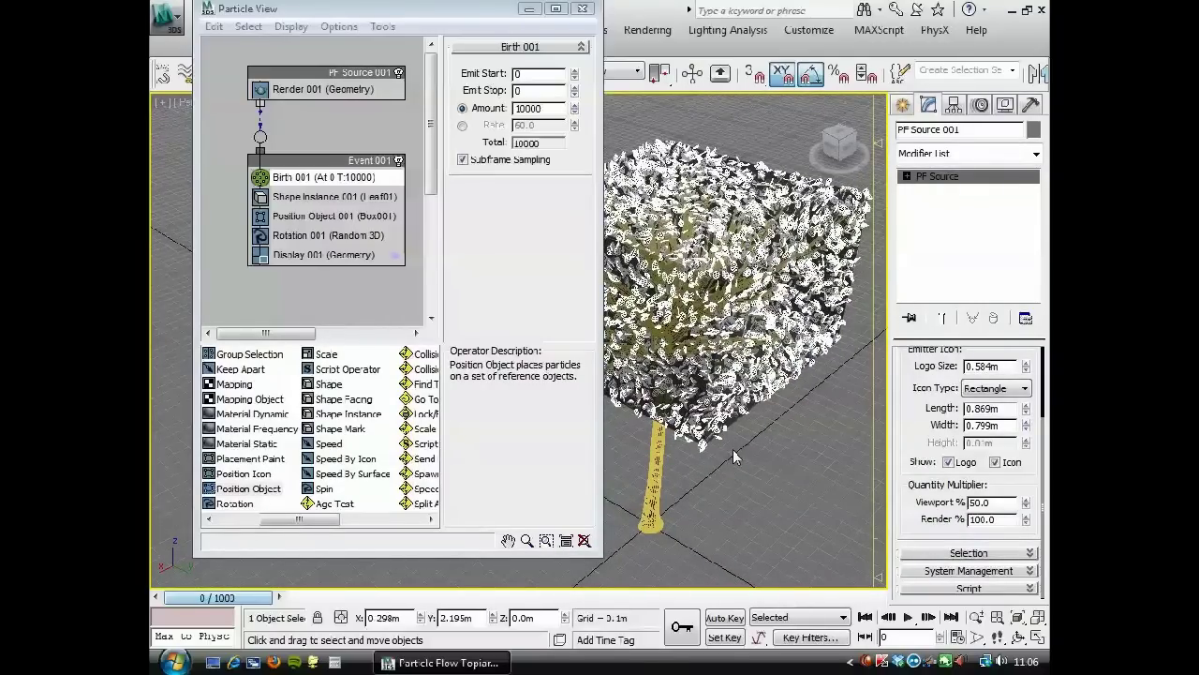
{"action": "middle_click_drag", "start_coordinate": [742, 499], "coordinate": [737, 490], "text": "alt"}
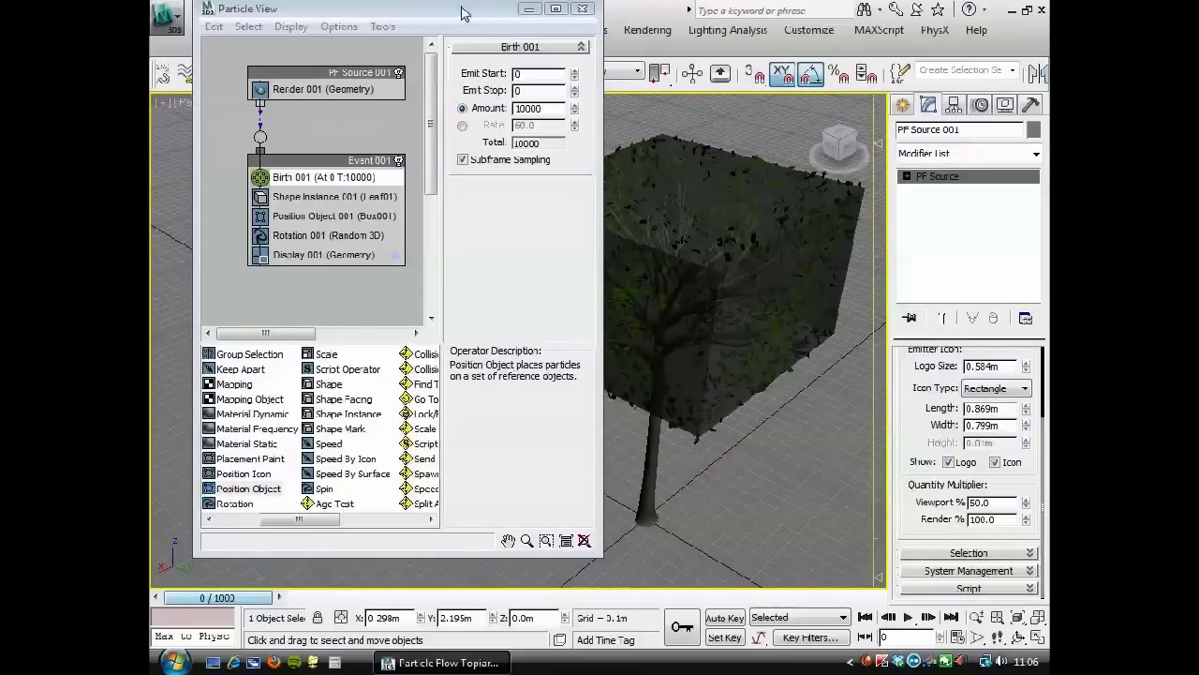
{"action": "left_click_drag", "start_coordinate": [460, 11], "coordinate": [429, 15]}
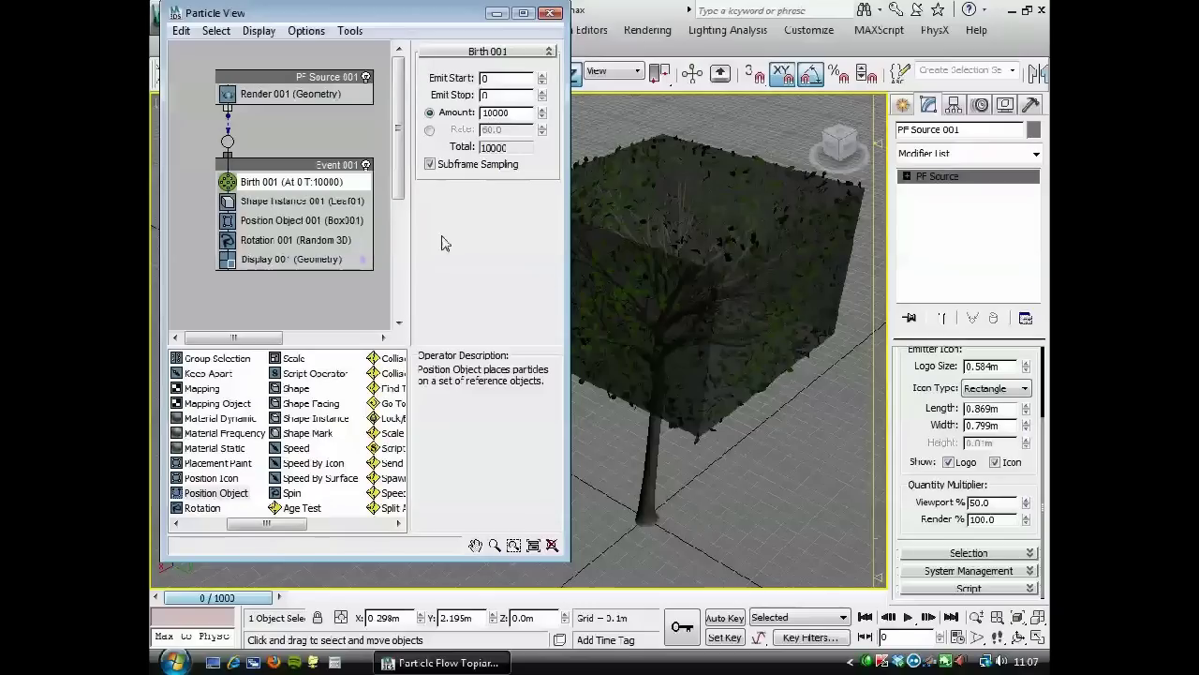
Set Shape Instance 001's Variation to 20%, keeping Scale at 100%
{"action": "left_click", "coordinate": [262, 205]}
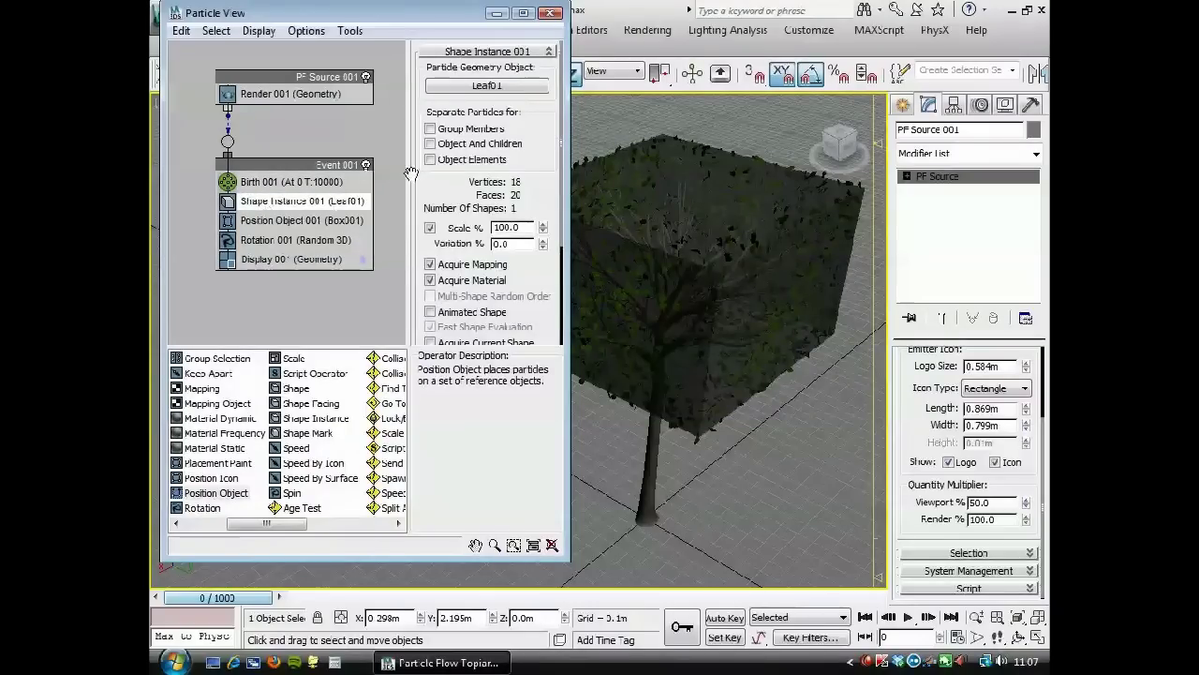
{"action": "left_click_drag", "start_coordinate": [430, 193], "coordinate": [430, 179]}
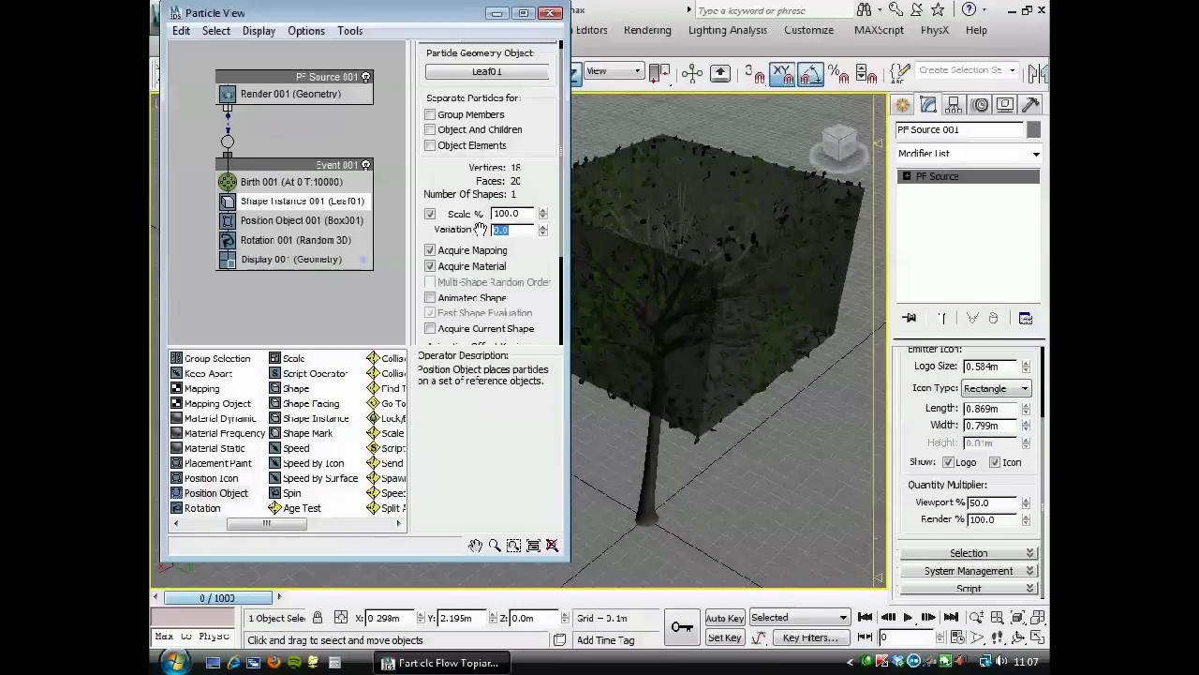
{"action": "type", "text": "20"}
{"action": "key", "text": "Return"}
{"action": "left_click", "coordinate": [493, 230]}
{"action": "scroll", "coordinate": [513, 258], "scroll_direction": "down", "scroll_amount": 3}
{"action": "scroll", "coordinate": [506, 234], "scroll_direction": "up", "scroll_amount": 5}
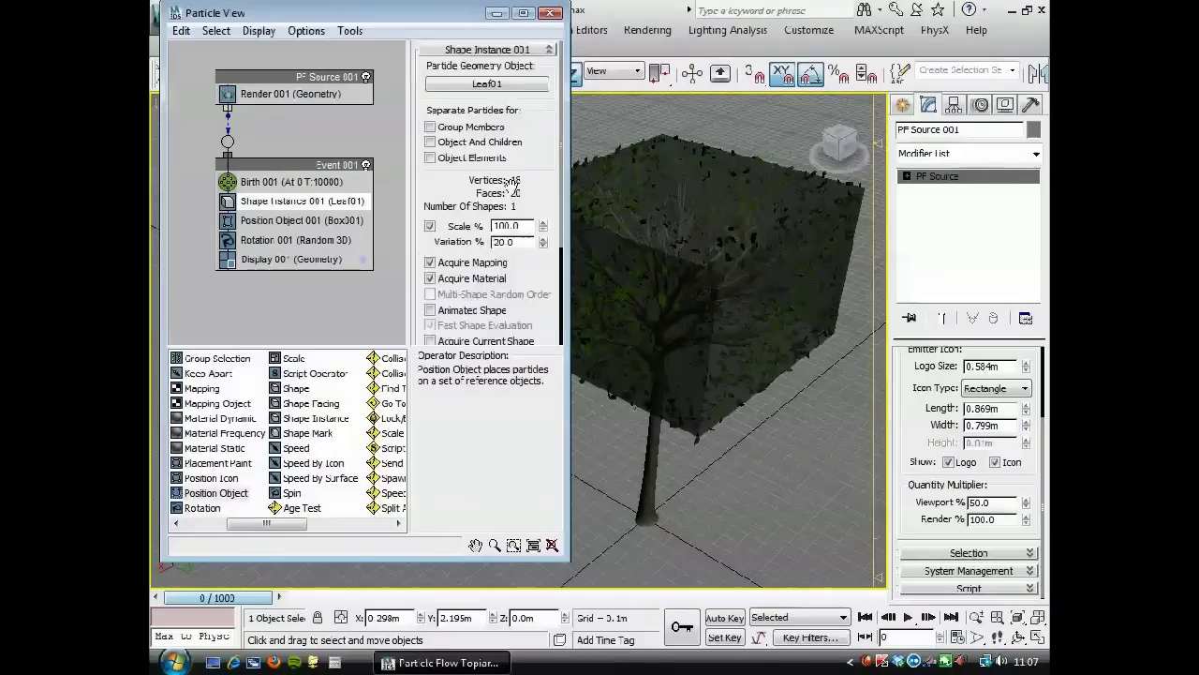
Enable Surface Offset on Position Object 001 with Min 0.0m and Max 0.01m
{"action": "left_click", "coordinate": [279, 225]}
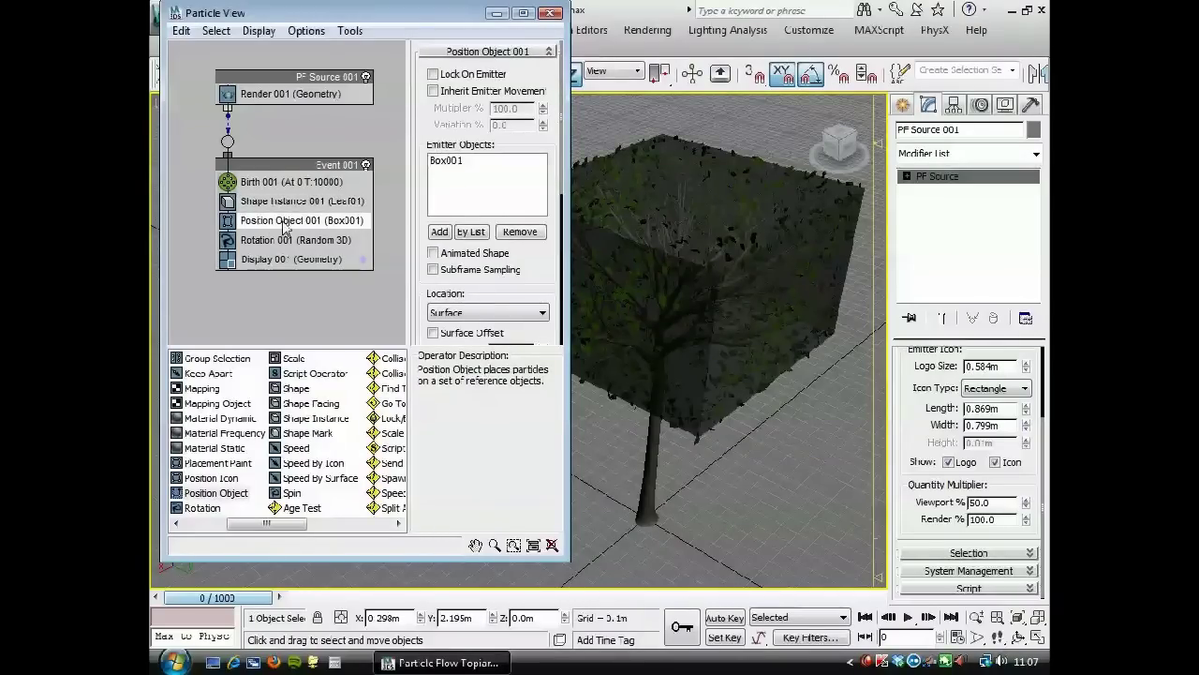
{"action": "scroll", "coordinate": [528, 141], "scroll_direction": "down", "scroll_amount": 3}
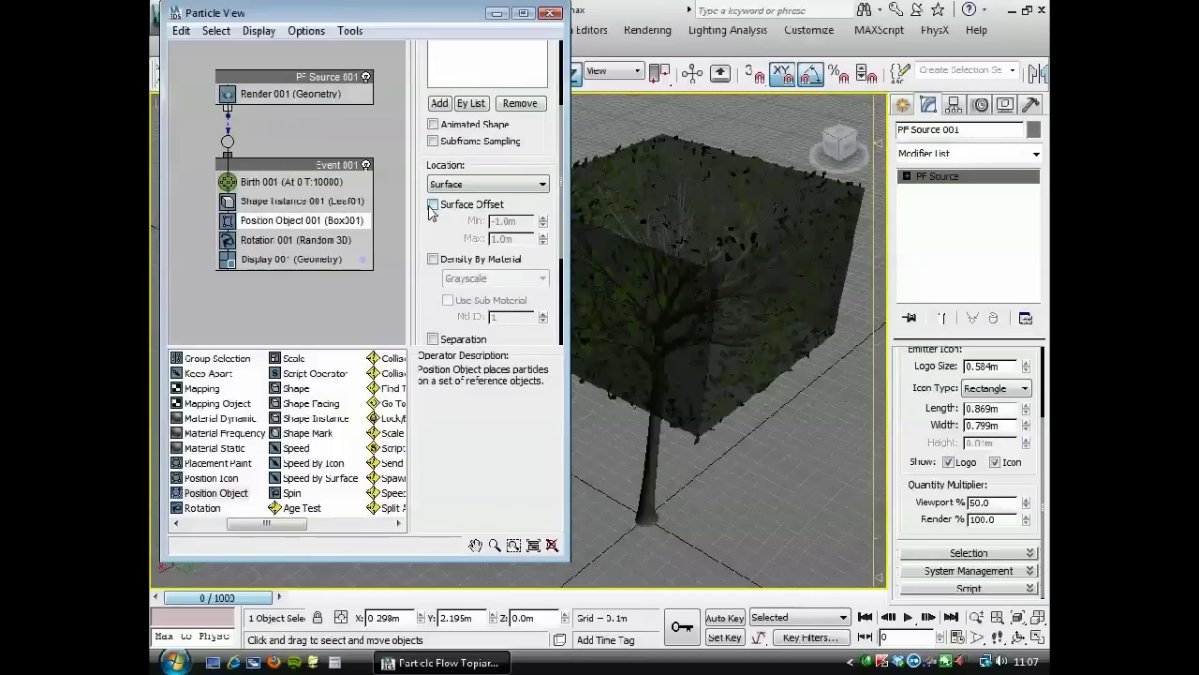
{"action": "left_click", "coordinate": [433, 205]}
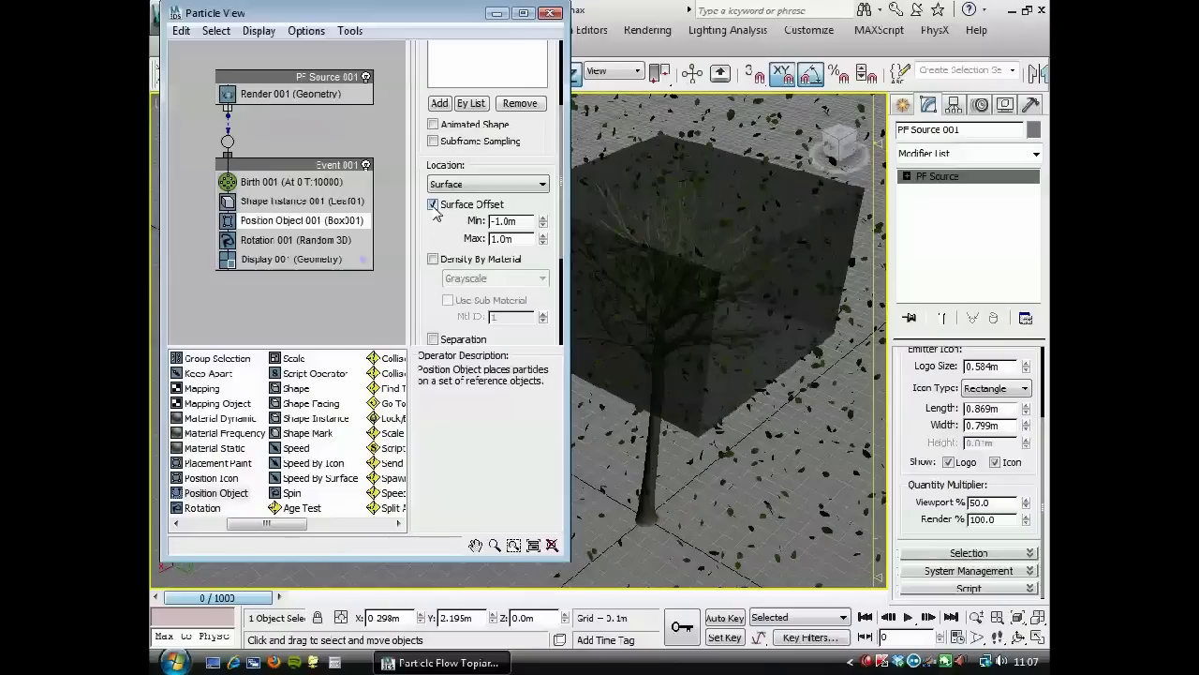
{"action": "right_click", "coordinate": [543, 226]}
{"action": "left_click_drag", "start_coordinate": [544, 241], "coordinate": [579, 324]}
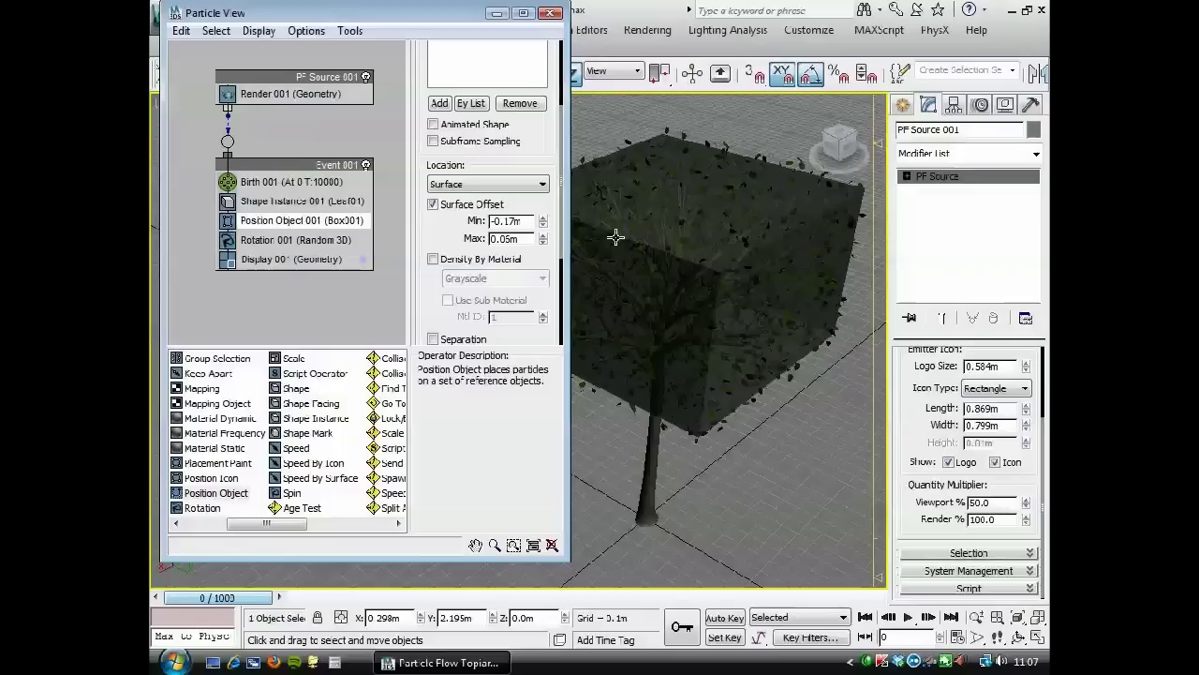
{"action": "right_click", "coordinate": [542, 225]}
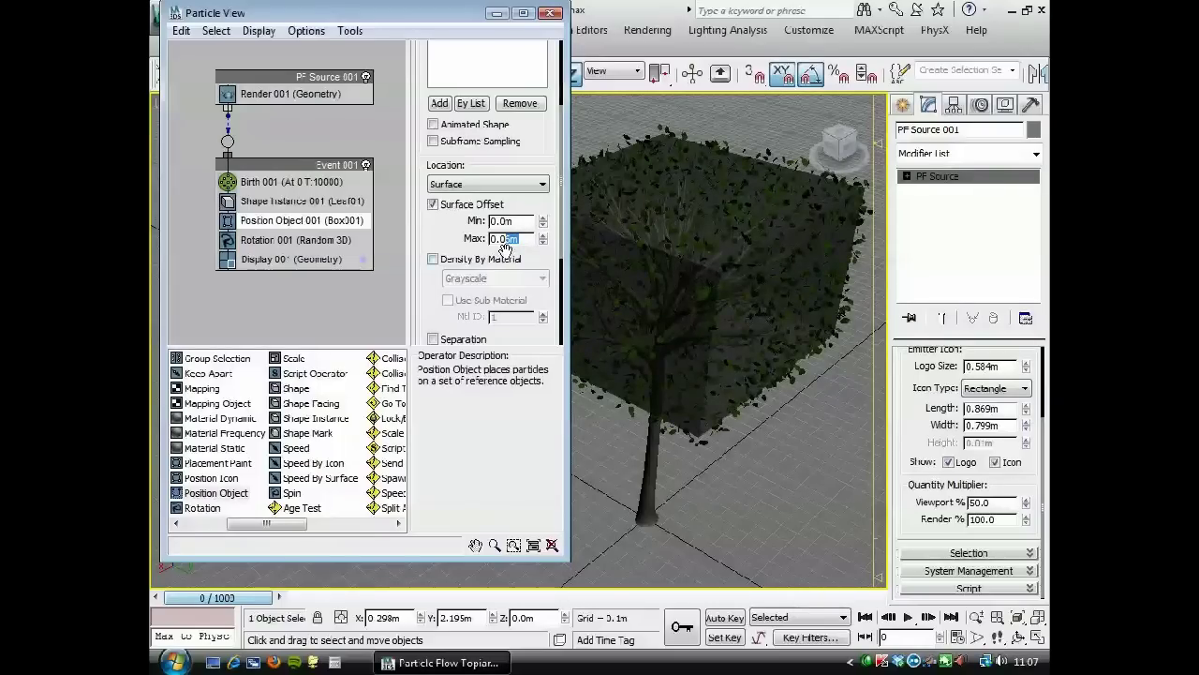
{"action": "type", "text": "1"}
{"action": "key", "text": "Return"}
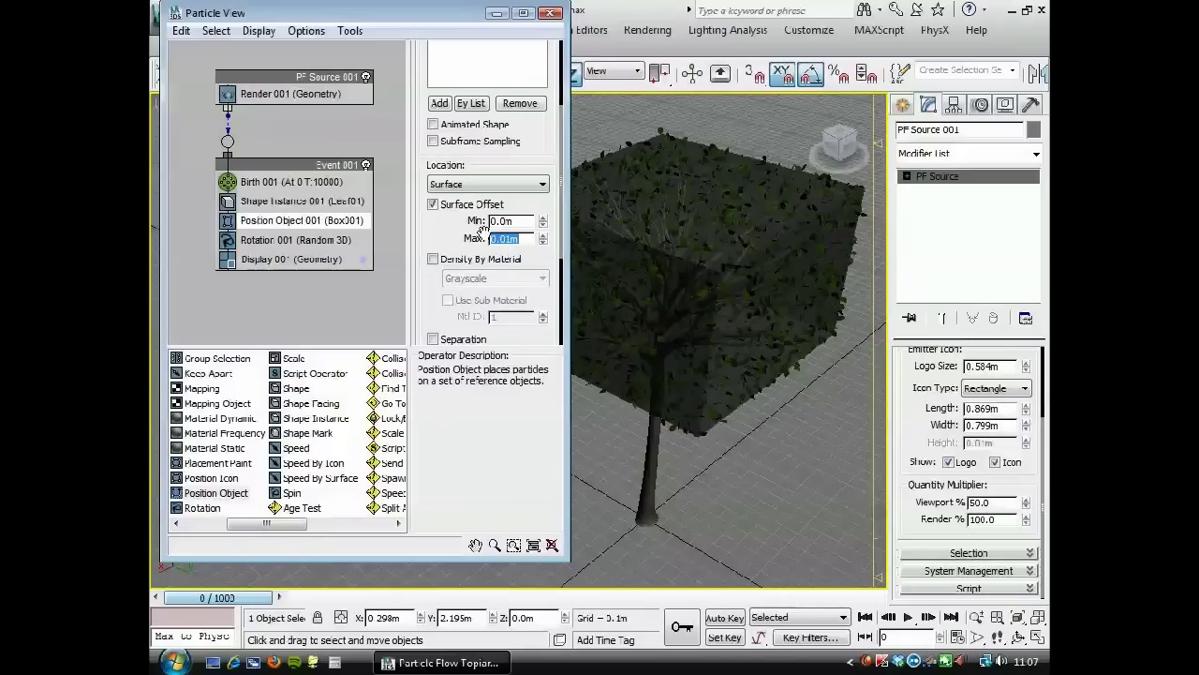
{"action": "left_click_drag", "start_coordinate": [443, 229], "coordinate": [441, 230]}
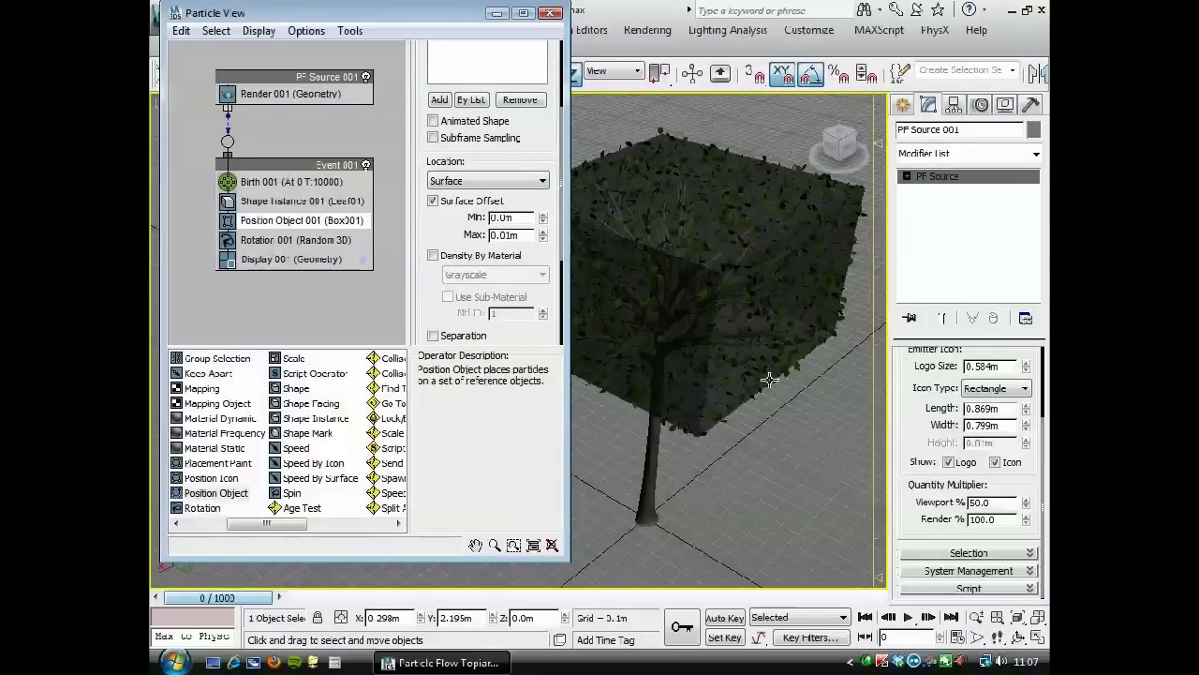
Select the tree trunk, orbit to a lower side view, and select Rotation 001
{"action": "left_click", "coordinate": [661, 455]}
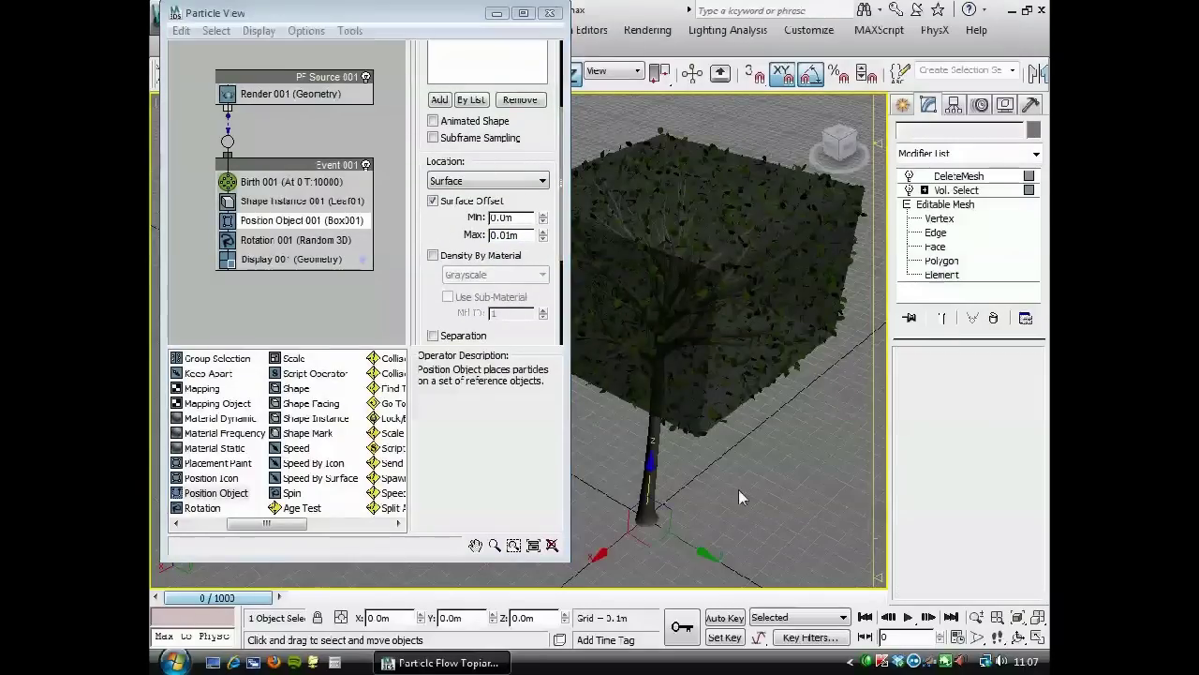
{"action": "middle_click_drag", "start_coordinate": [805, 462], "coordinate": [766, 442], "text": "alt"}
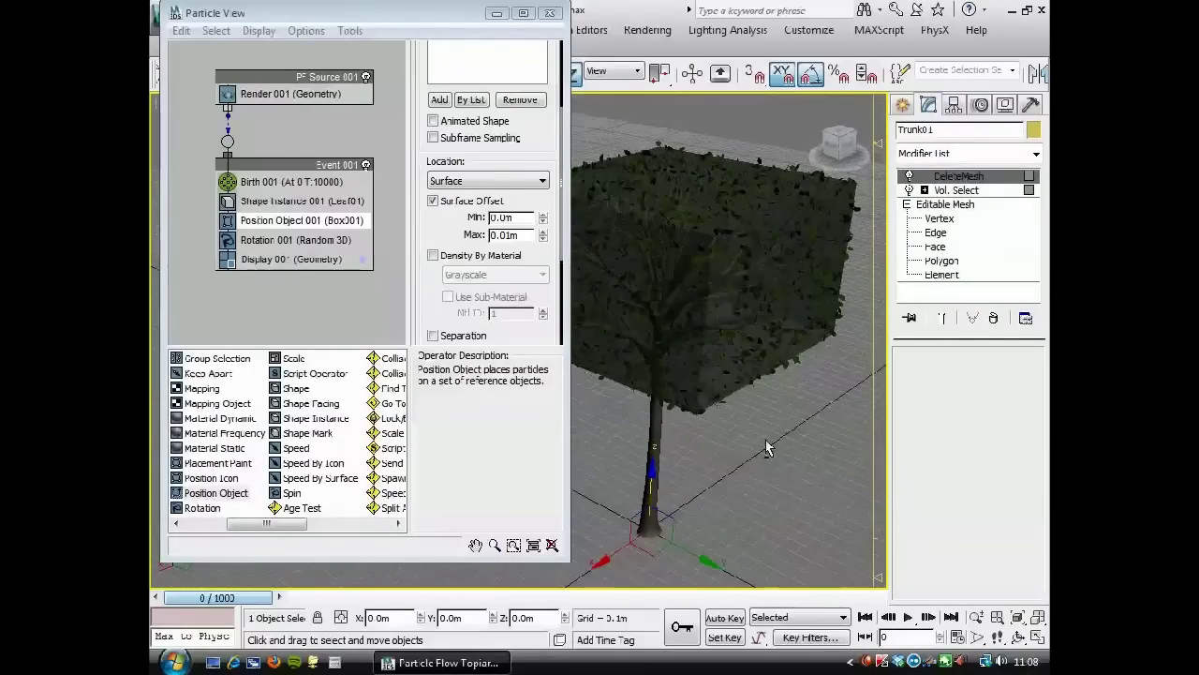
{"action": "left_click", "coordinate": [266, 241]}
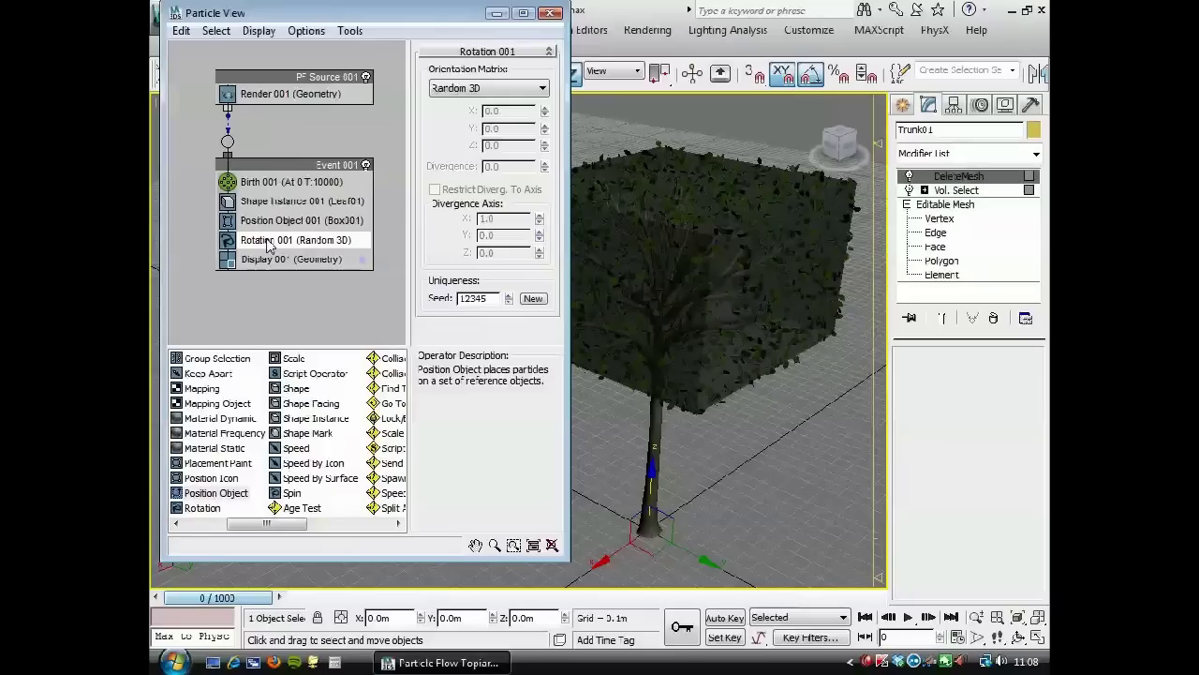
Set Rotation 001's orientation matrix to World Space with X at -51.5 degrees
{"action": "left_click", "coordinate": [542, 88]}
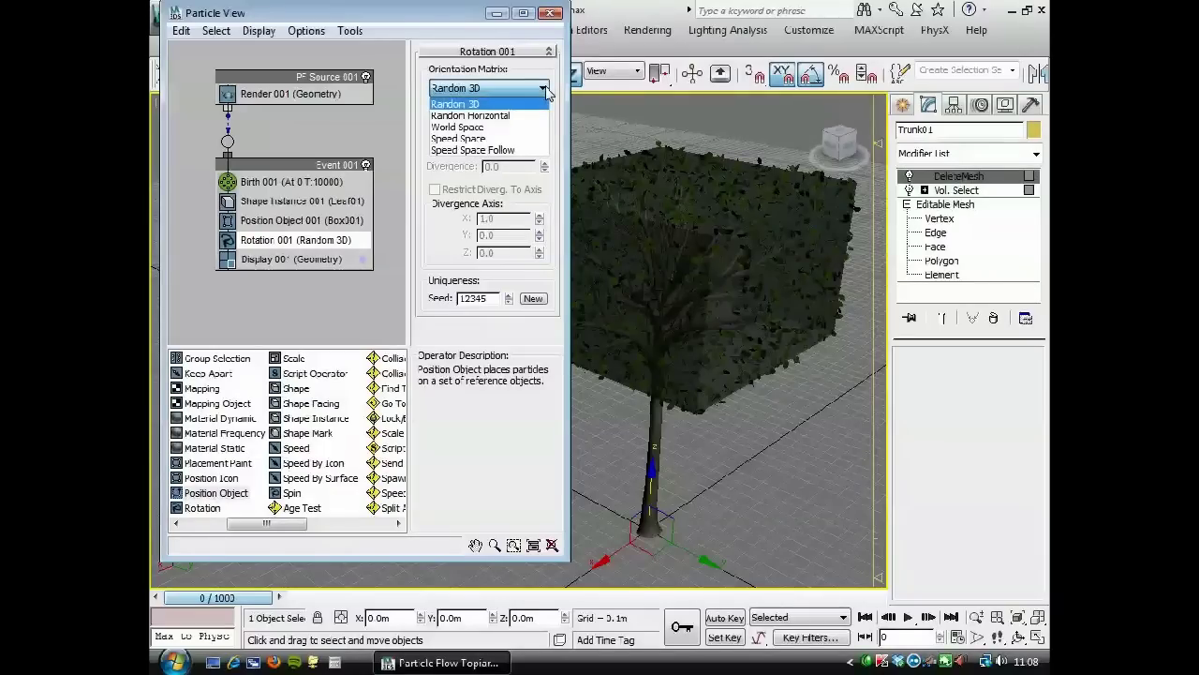
{"action": "left_click", "coordinate": [450, 127]}
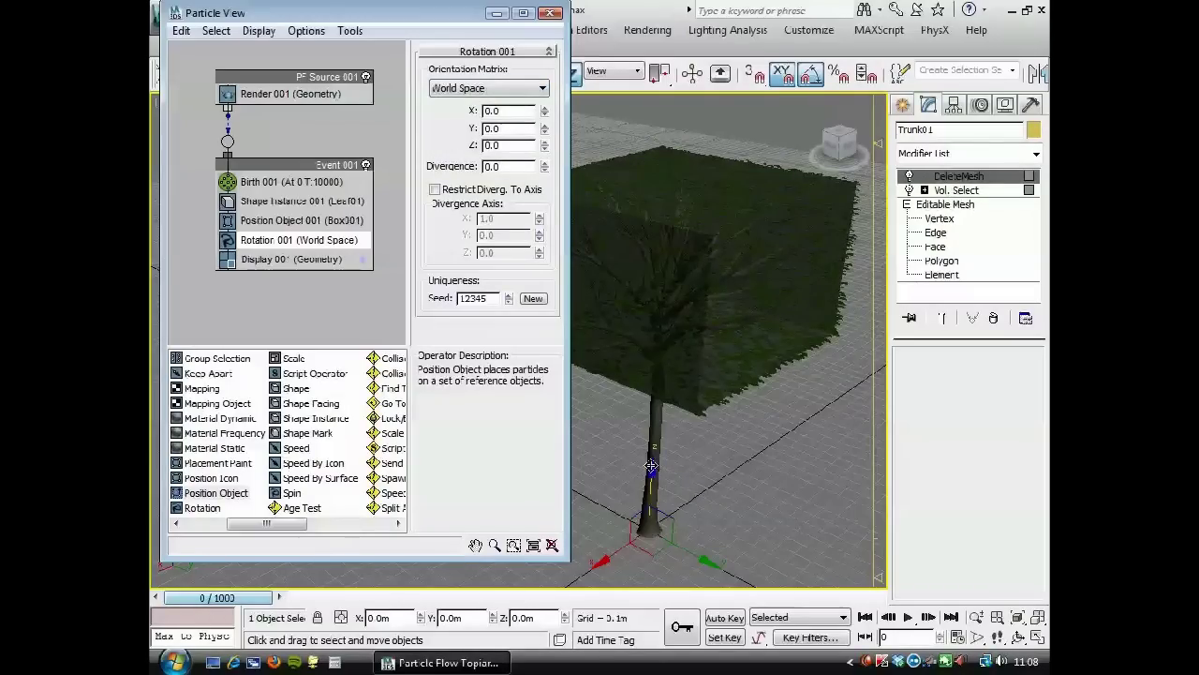
{"action": "mouse_move", "coordinate": [713, 481]}
{"action": "middle_mouse_down", "text": "alt"}
{"action": "mouse_move", "coordinate": [690, 514]}
{"action": "mouse_move", "coordinate": [700, 540]}
{"action": "mouse_move", "coordinate": [718, 496]}
{"action": "middle_mouse_up", "text": "alt"}
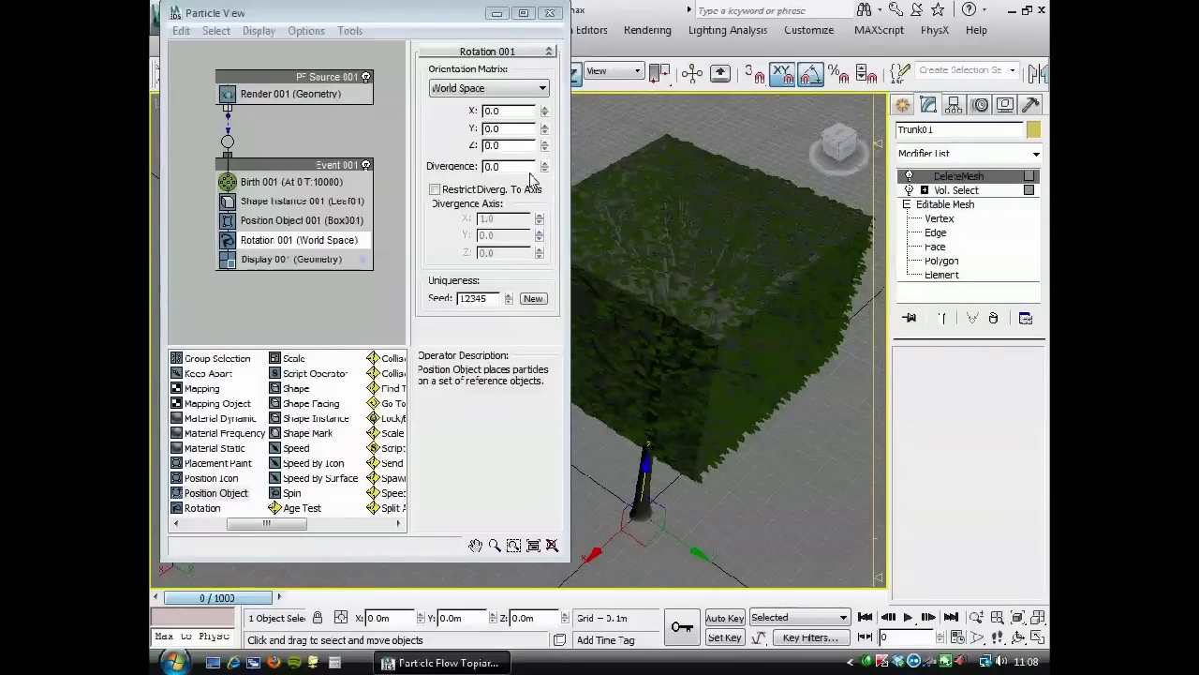
{"action": "middle_click_drag", "start_coordinate": [685, 459], "coordinate": [681, 439], "text": "alt"}
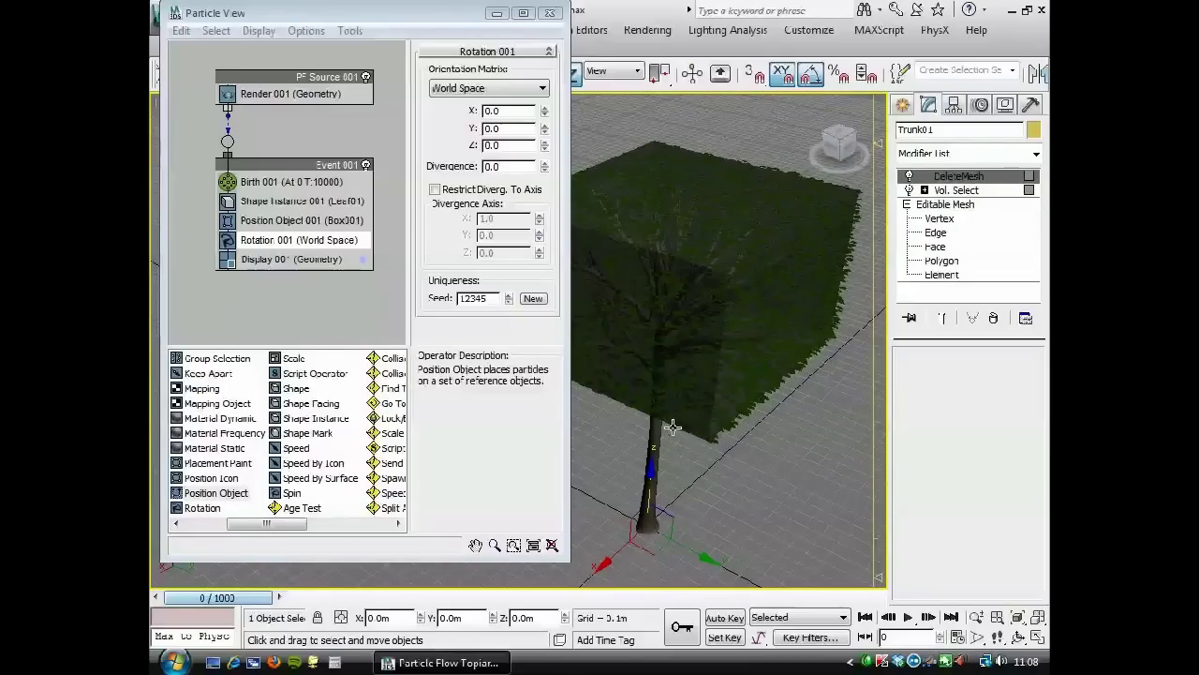
{"action": "left_click", "coordinate": [544, 109]}
{"action": "left_click_drag", "start_coordinate": [545, 109], "coordinate": [591, 195]}
{"action": "middle_click_drag", "start_coordinate": [755, 447], "coordinate": [781, 446], "text": "alt"}
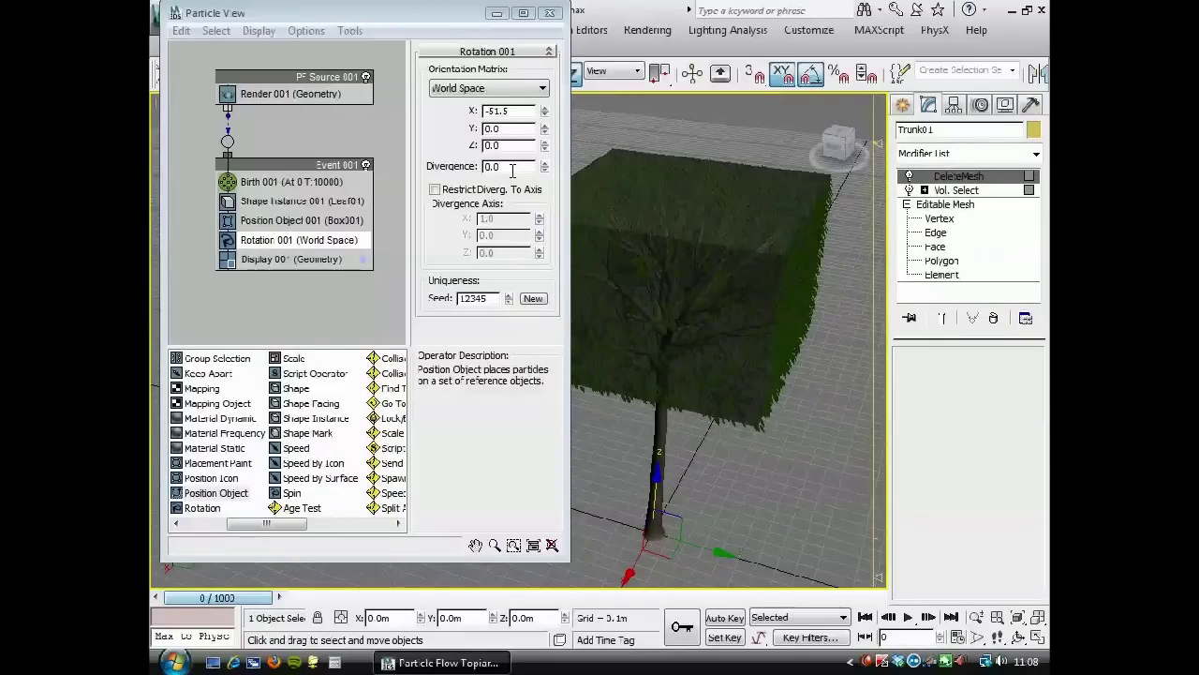
Set Rotation 001 divergence to 180, restricted to the divergence axis X 0, Y 0, Z 1
{"action": "left_click", "coordinate": [513, 167]}
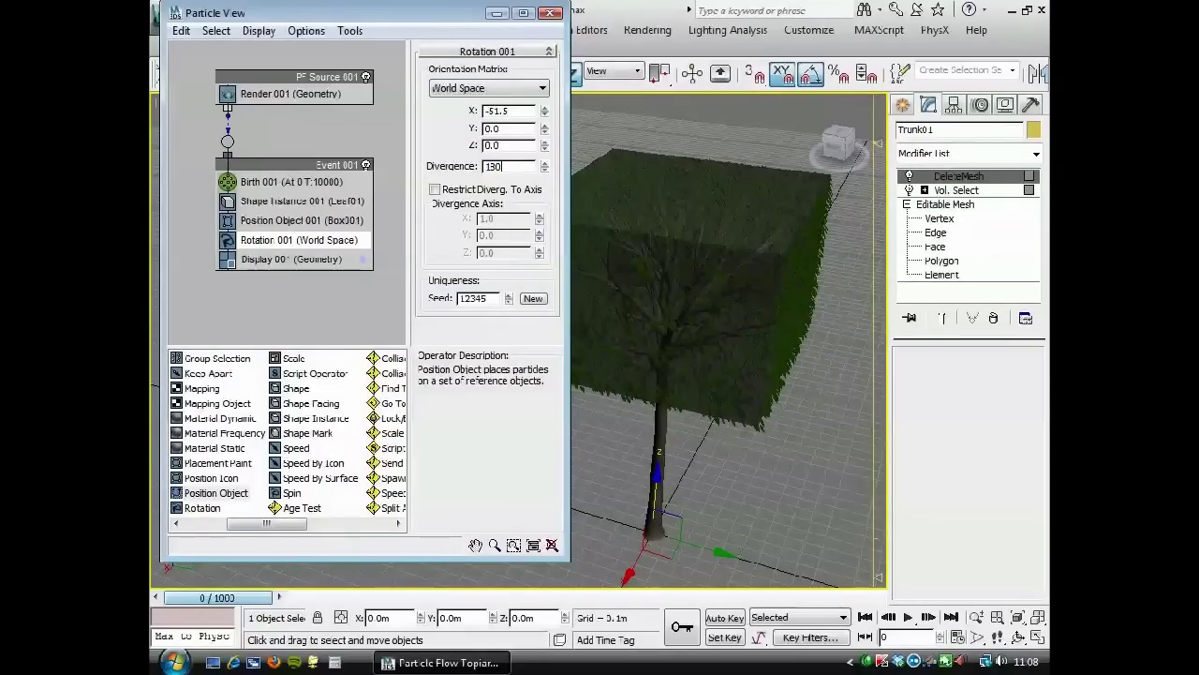
{"action": "key", "text": "Return"}
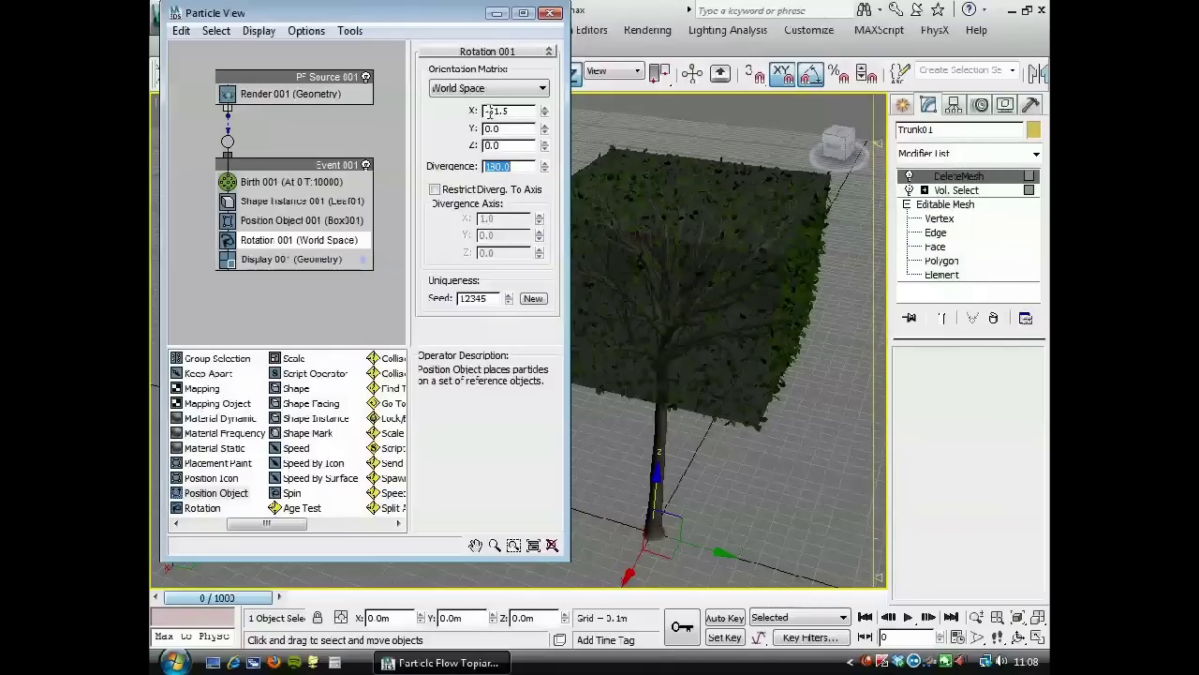
{"action": "type", "text": "5"}
{"action": "left_click", "coordinate": [435, 189]}
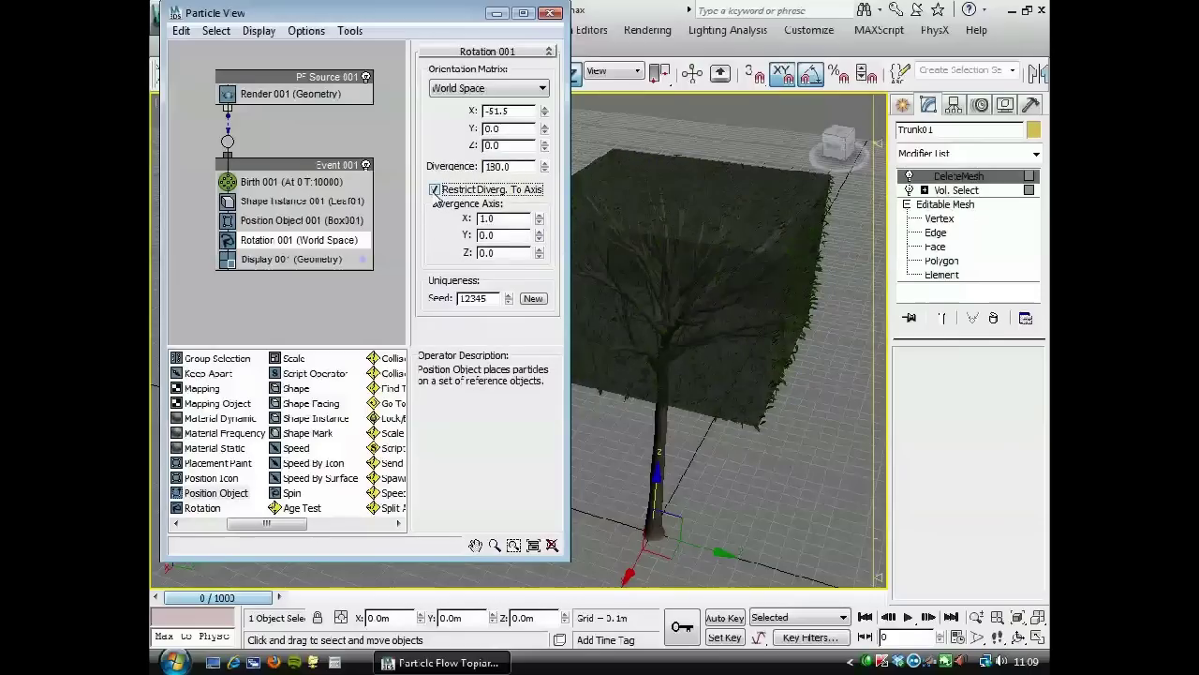
{"action": "right_click", "coordinate": [539, 221]}
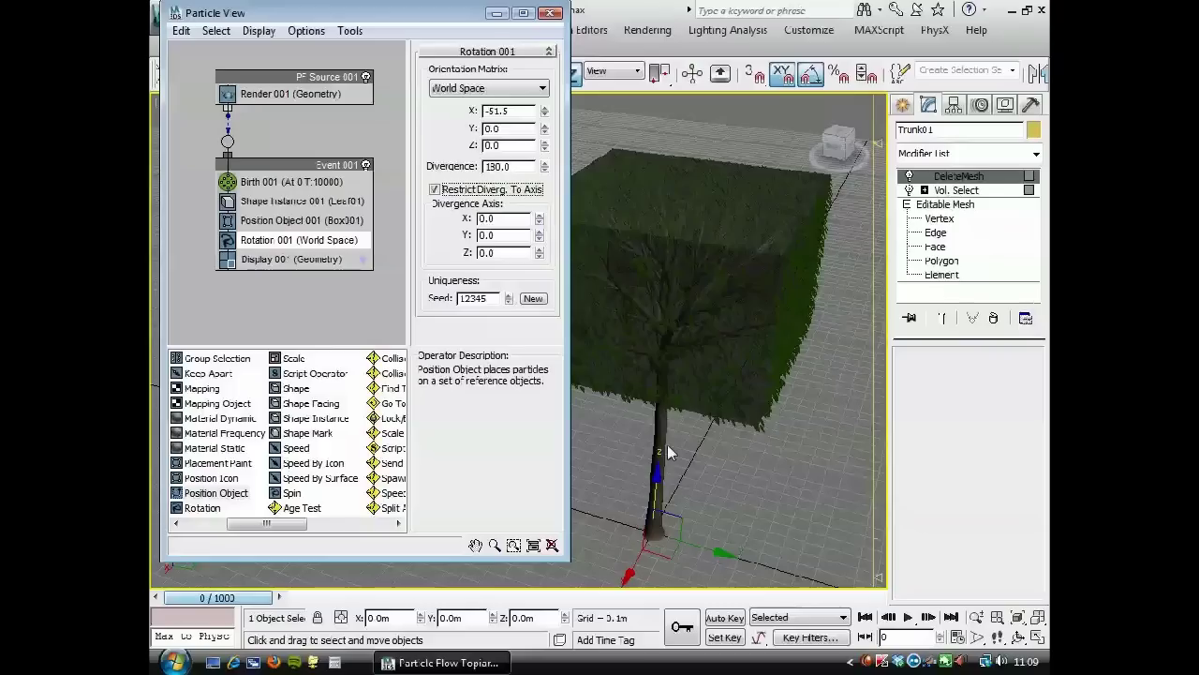
{"action": "left_click", "coordinate": [540, 250]}
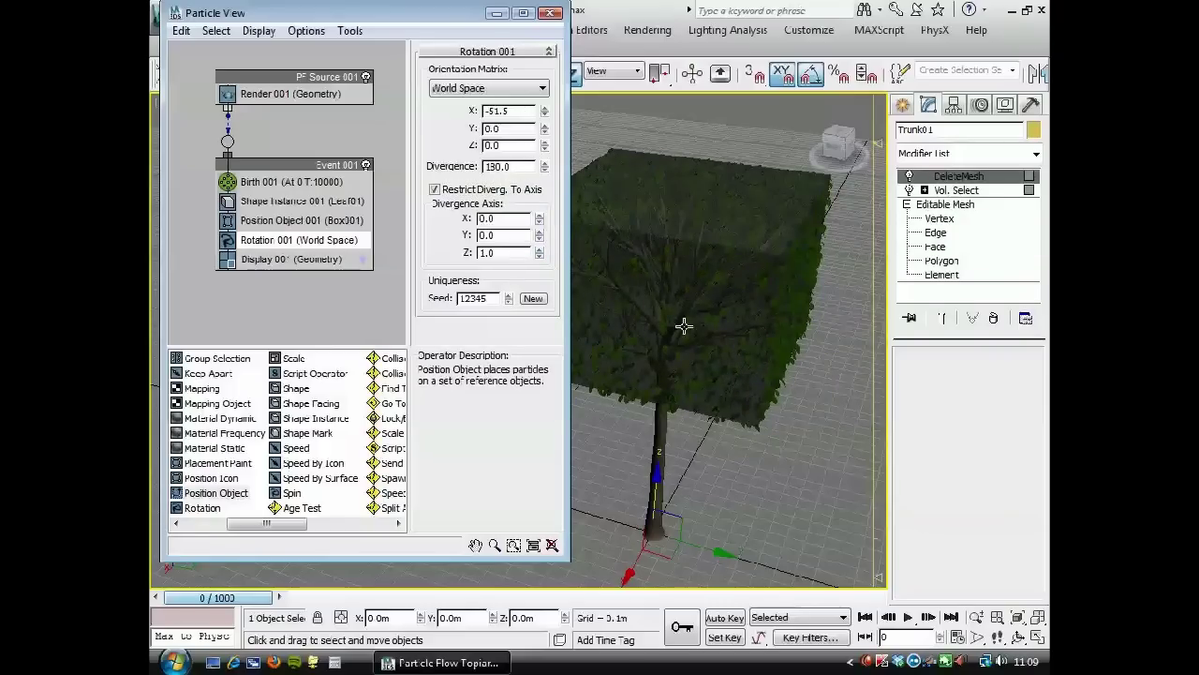
{"action": "middle_click_drag", "start_coordinate": [747, 359], "coordinate": [684, 415], "text": "alt"}
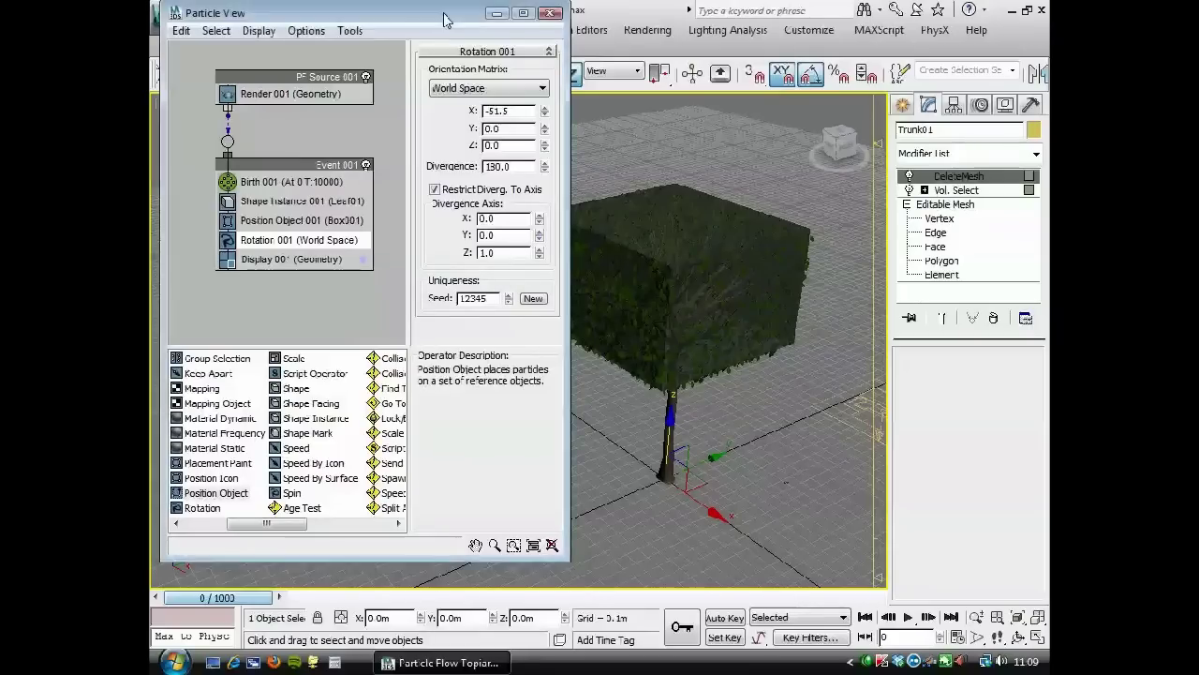
Move Particle View aside and save Particle Flow Topiary 002.max
{"action": "left_click_drag", "start_coordinate": [300, 12], "coordinate": [349, 79]}
{"action": "left_click", "coordinate": [243, 10]}
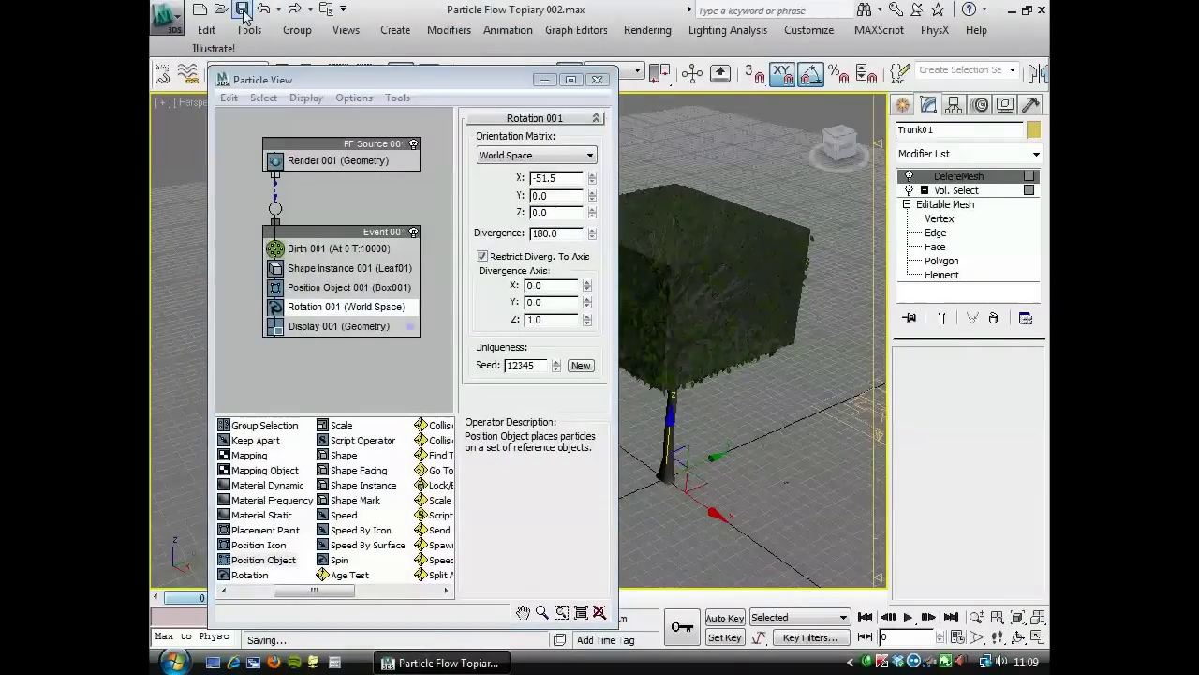